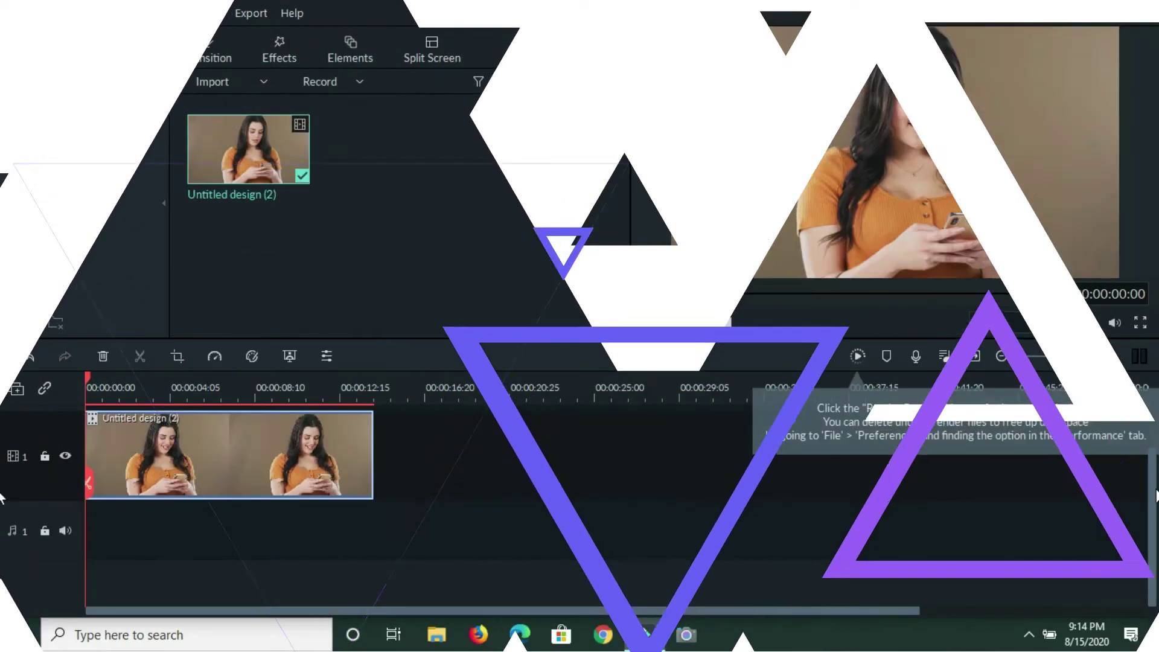
# Place the Default Title on track 2 above the clip, starting at 00:00
pyautogui.scroll(2, 1155, 417)
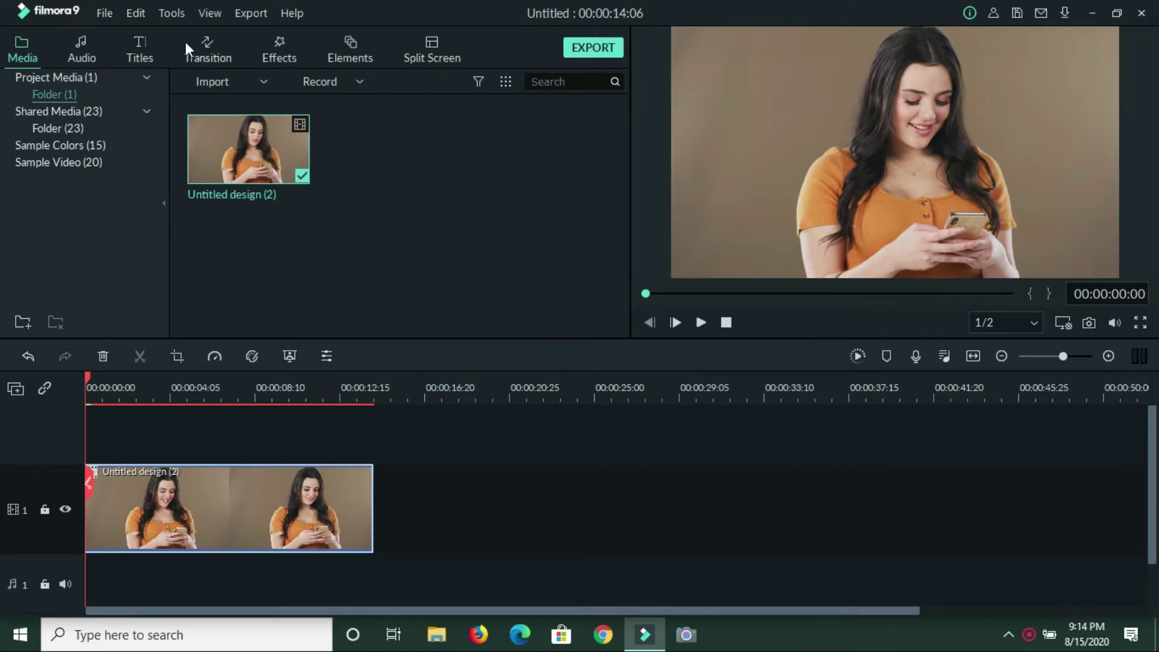
pyautogui.click(134, 57)
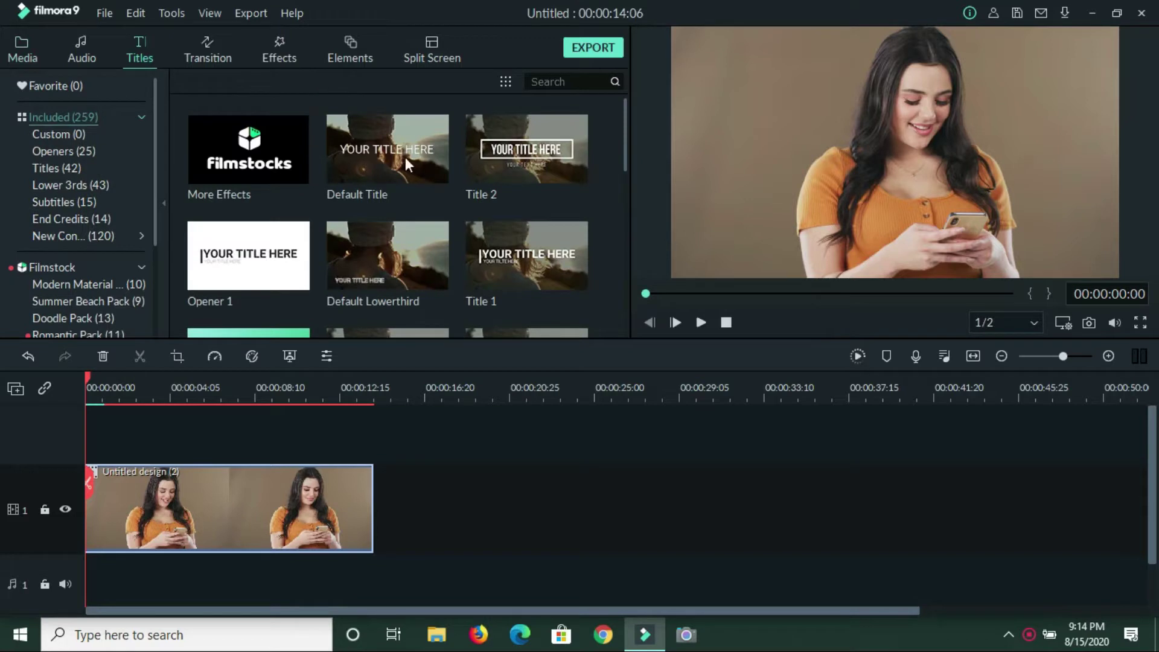
pyautogui.moveTo(438, 165); pyautogui.dragTo(104, 429)
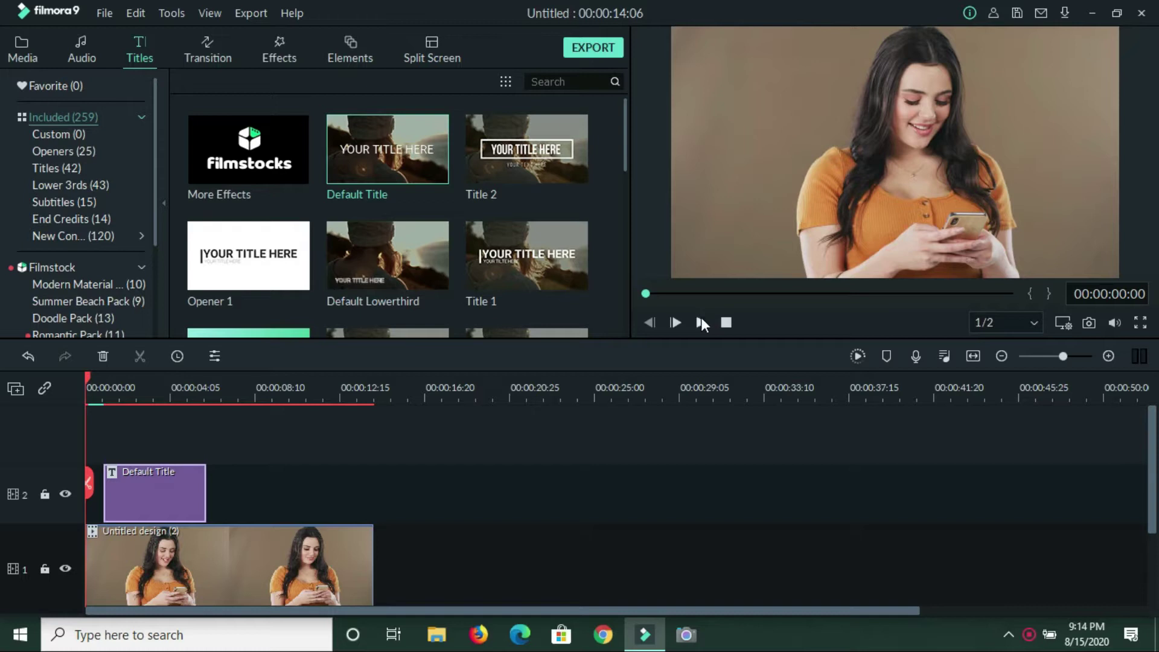
pyautogui.moveTo(546, 161)
pyautogui.moveTo(172, 495); pyautogui.dragTo(132, 491)
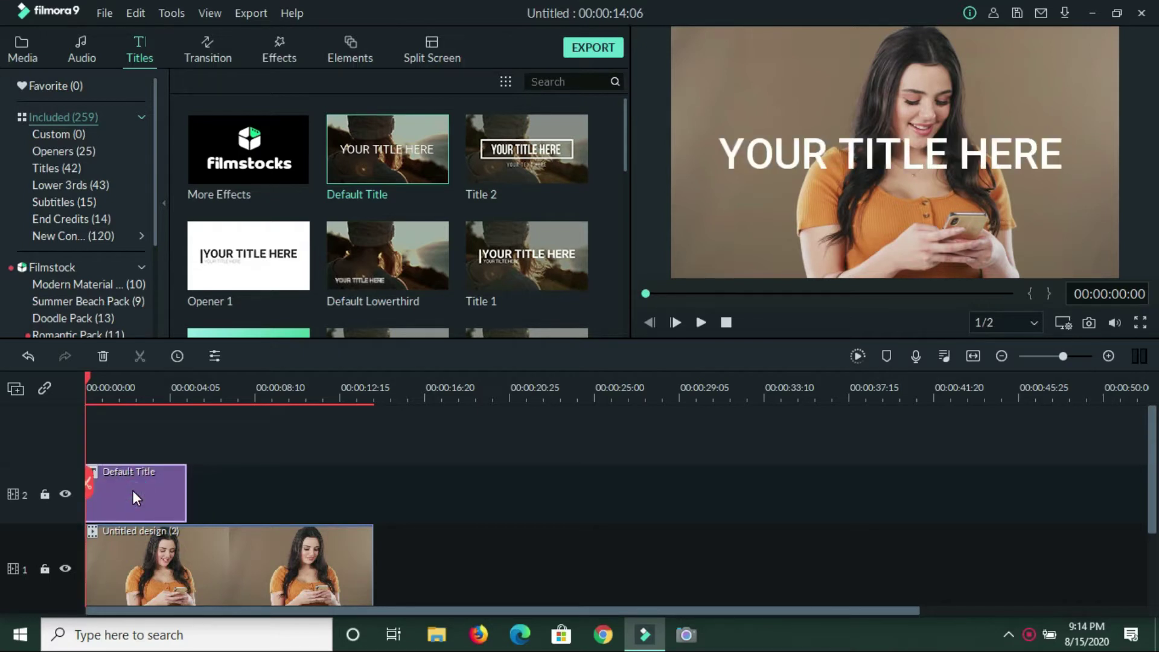
# Open the title in Advanced Text Edit and delete its default text box
pyautogui.doubleClick(133, 490)
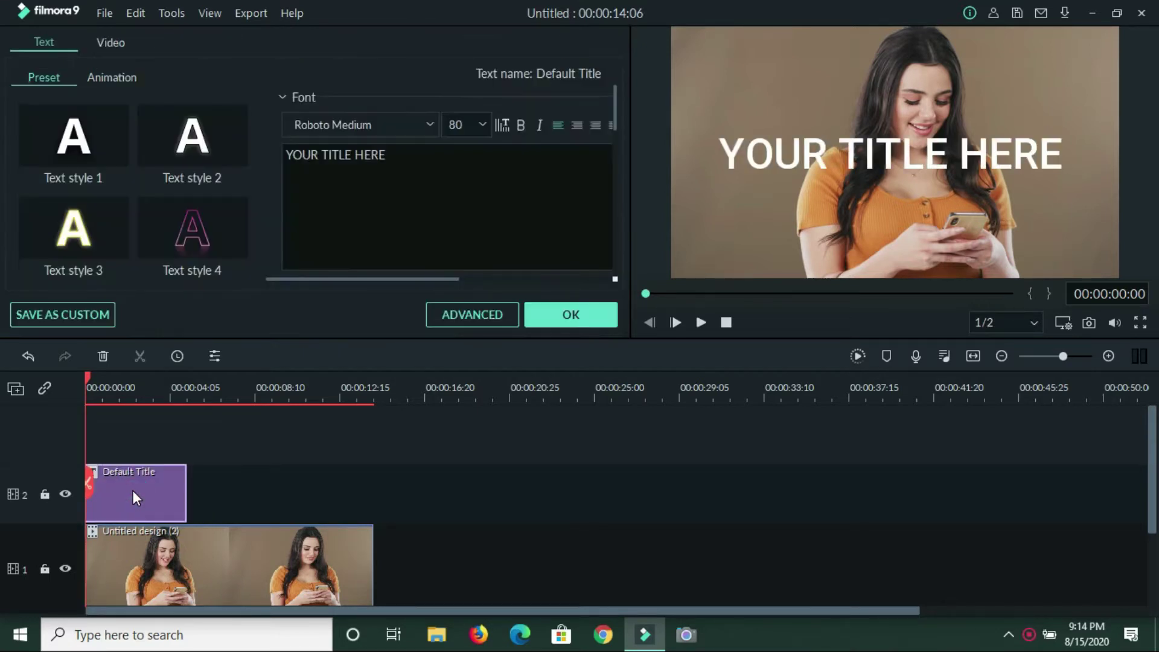
pyautogui.click(469, 313)
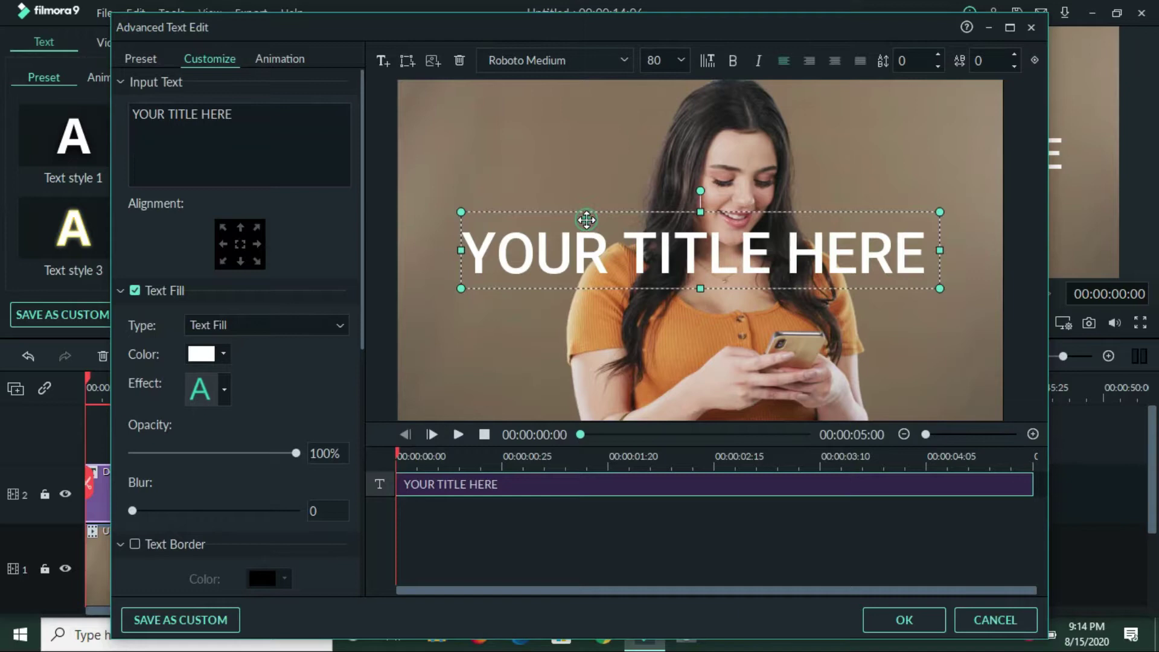
pyautogui.click(459, 60)
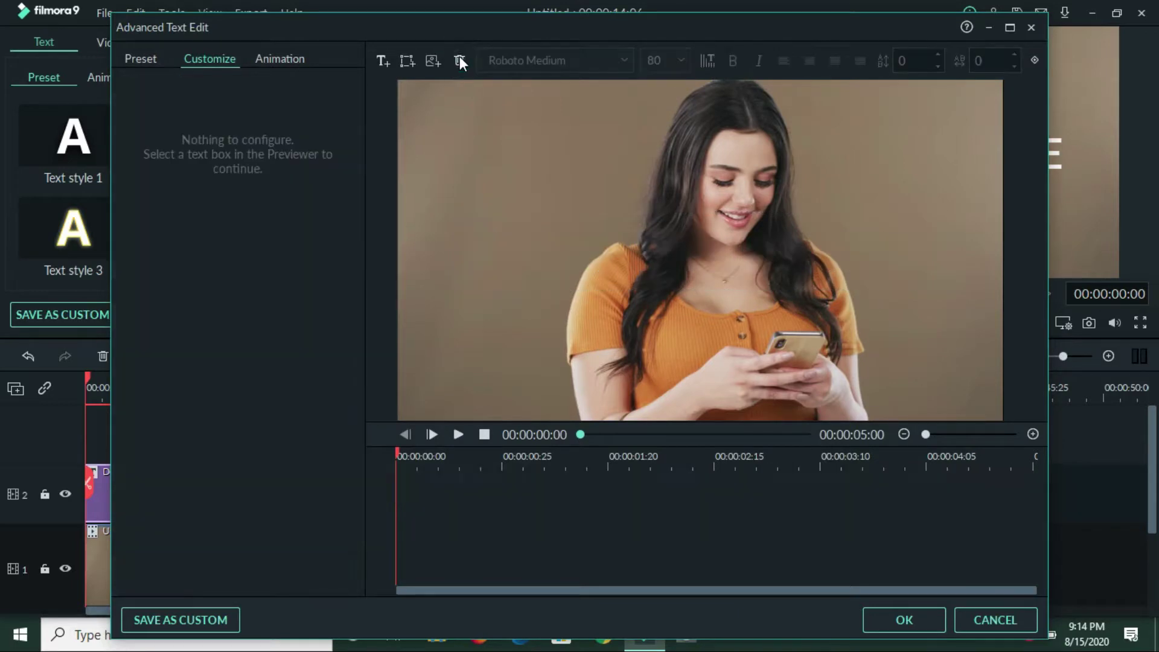
# Insert a speech-bubble shape and move it into the top-right corner of the frame
pyautogui.click(414, 63)
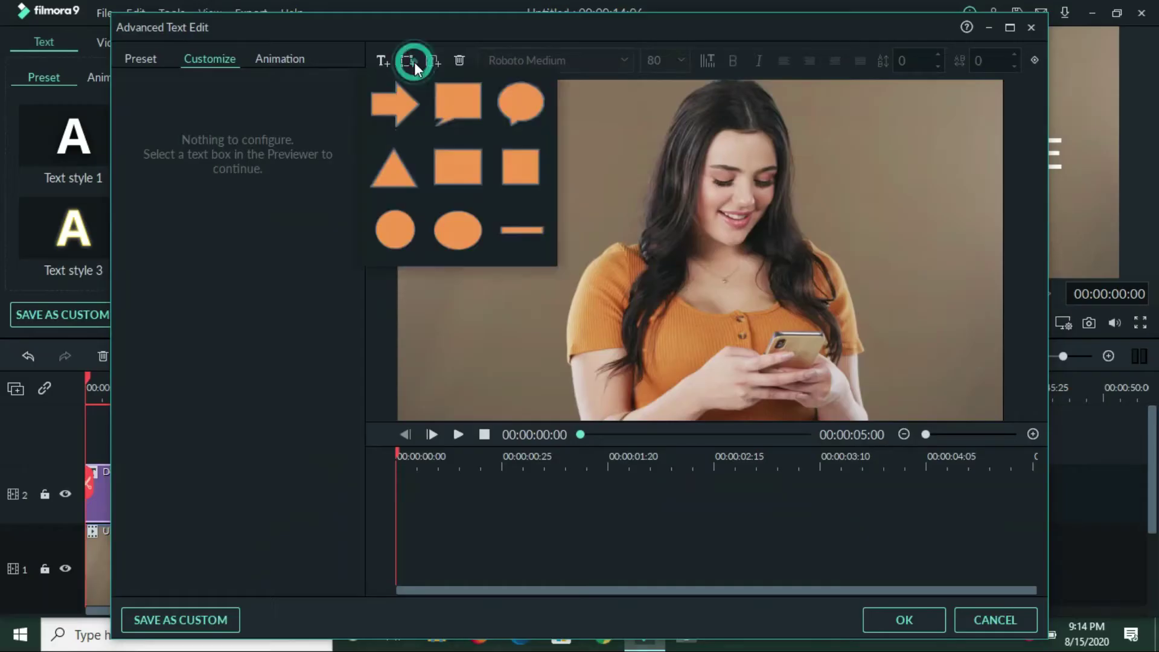
pyautogui.click(505, 103)
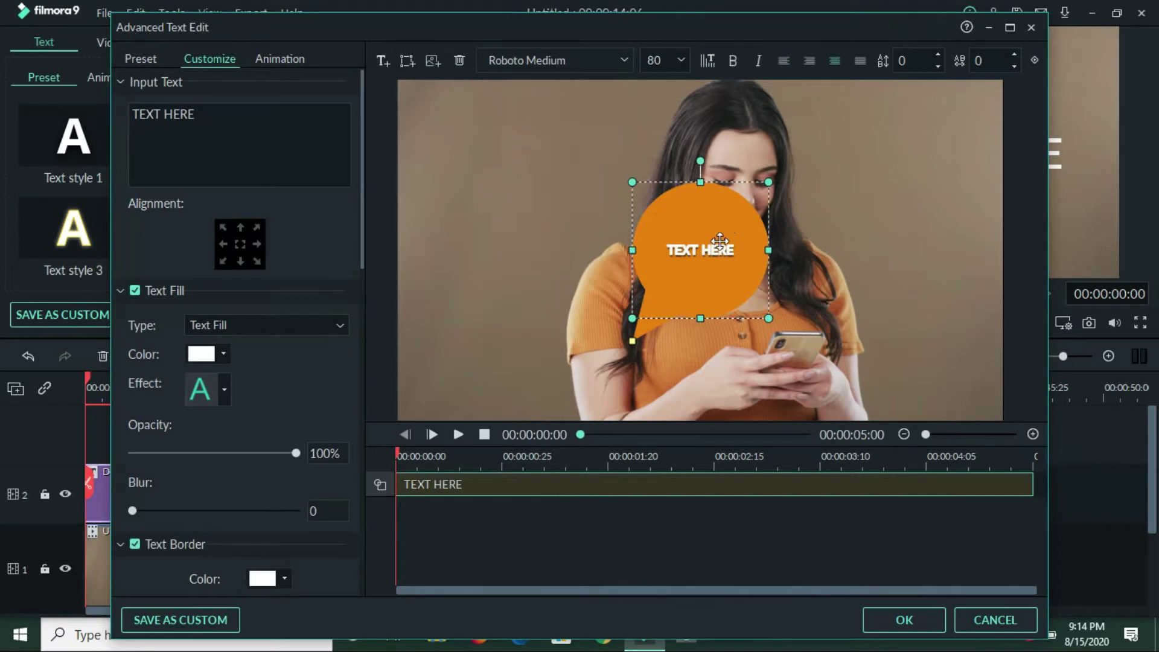
pyautogui.moveTo(780, 207); pyautogui.dragTo(901, 152)
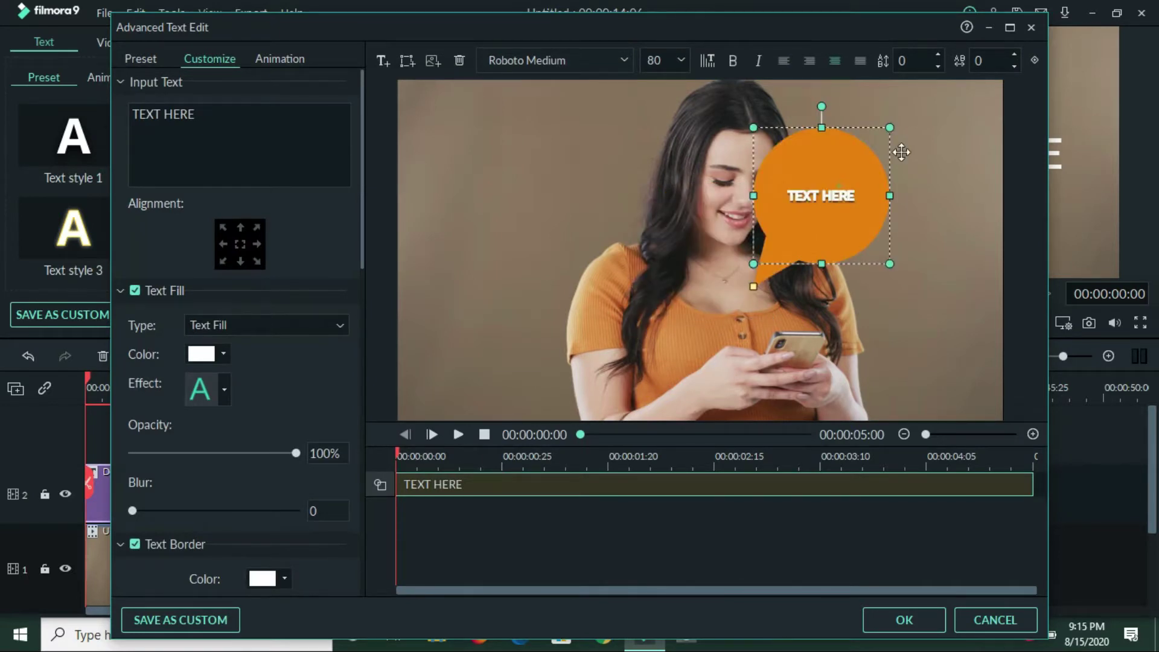
pyautogui.moveTo(858, 180); pyautogui.dragTo(918, 146)
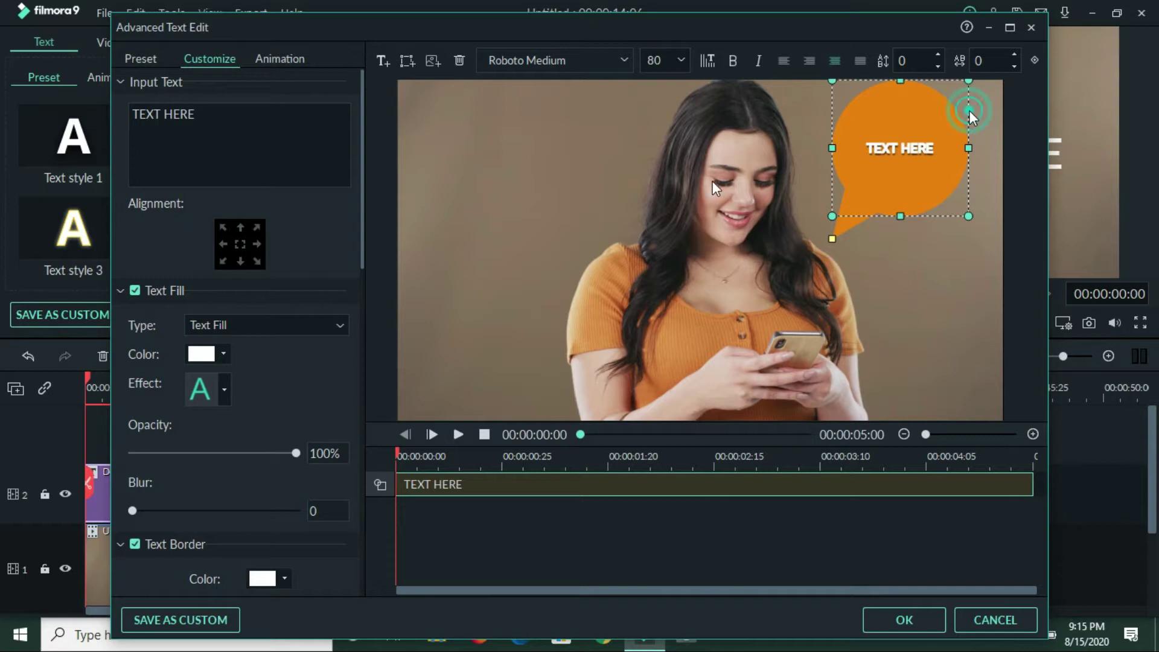
# Set the speech bubble's shape fill colour to white
pyautogui.scroll(-6, 241, 393)
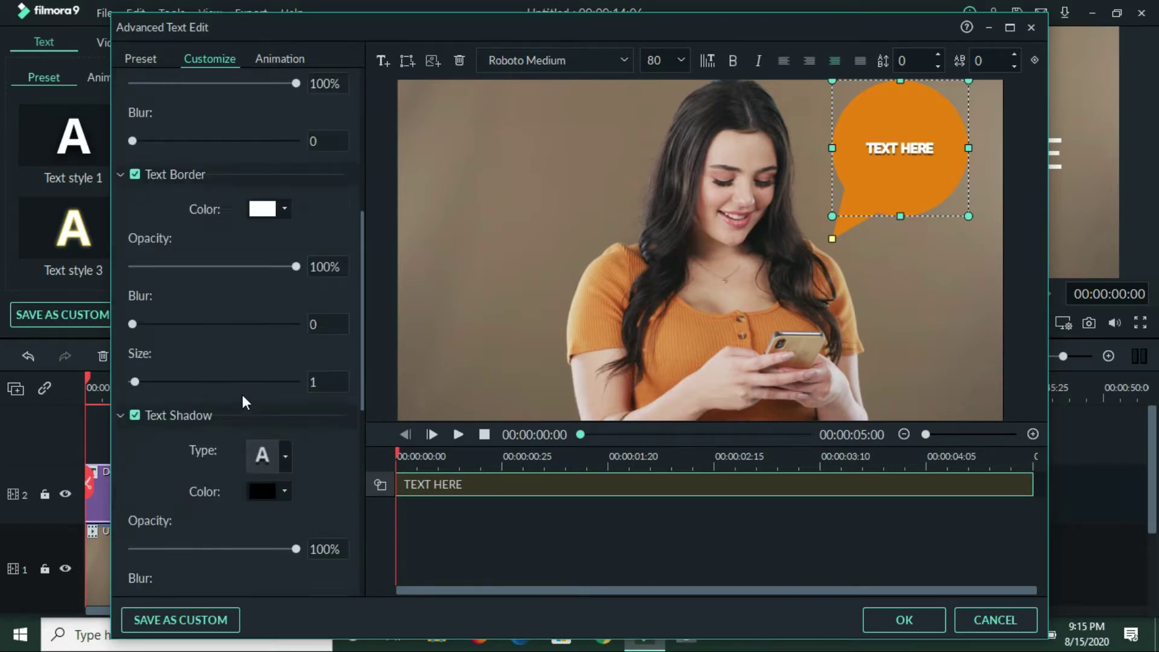
pyautogui.scroll(-6, 242, 394)
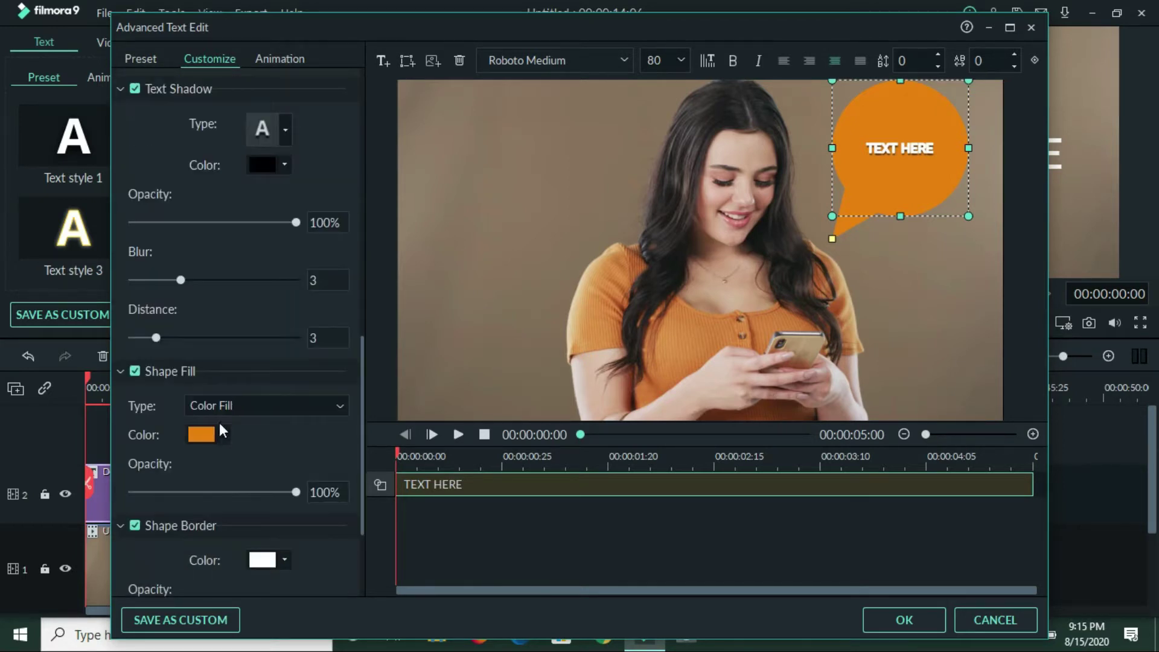
pyautogui.click(222, 433)
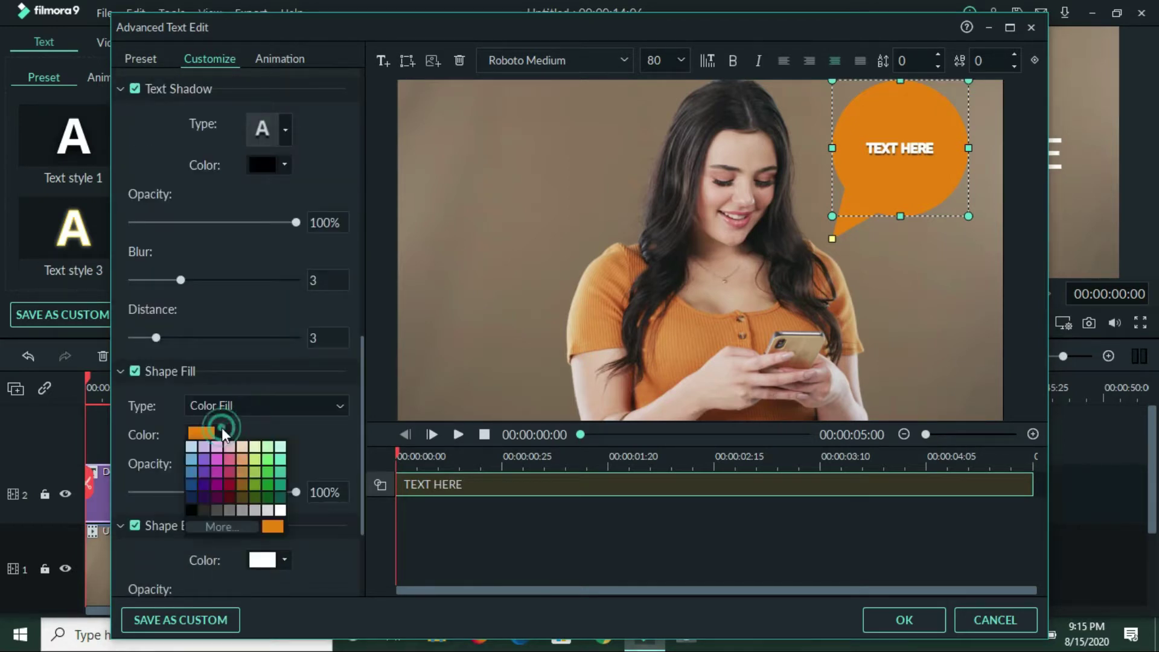
pyautogui.click(282, 511)
pyautogui.click(281, 511)
# Erase the bubble's 'TEXT HERE' placeholder so the bubble is empty
pyautogui.click(900, 150)
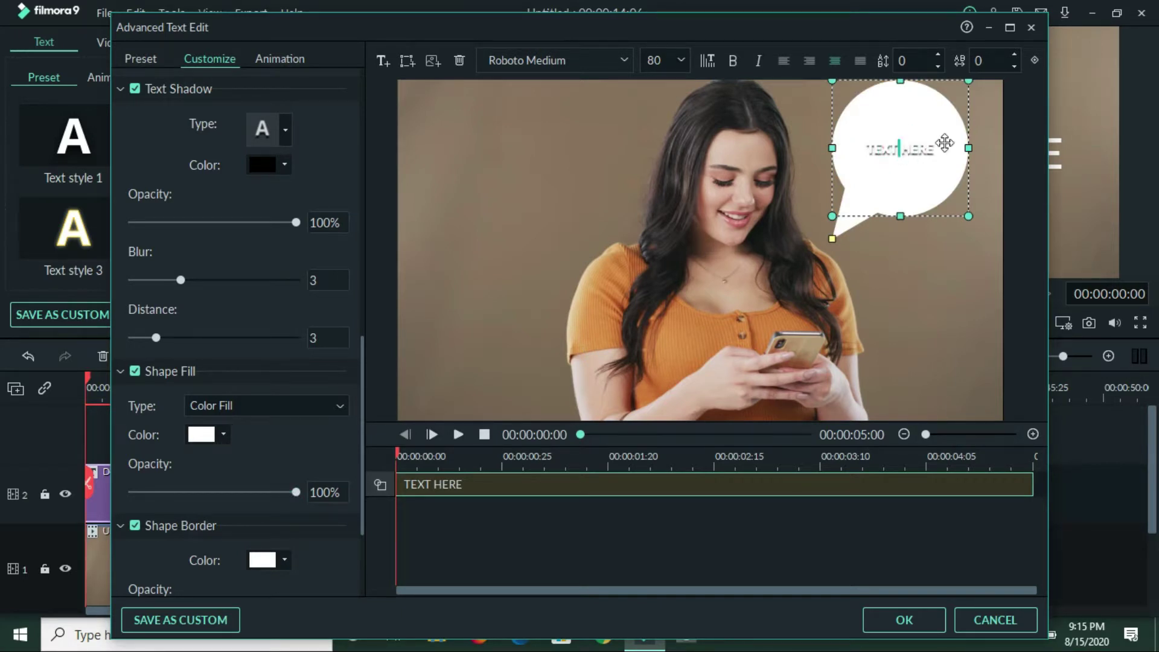
pyautogui.click(932, 152)
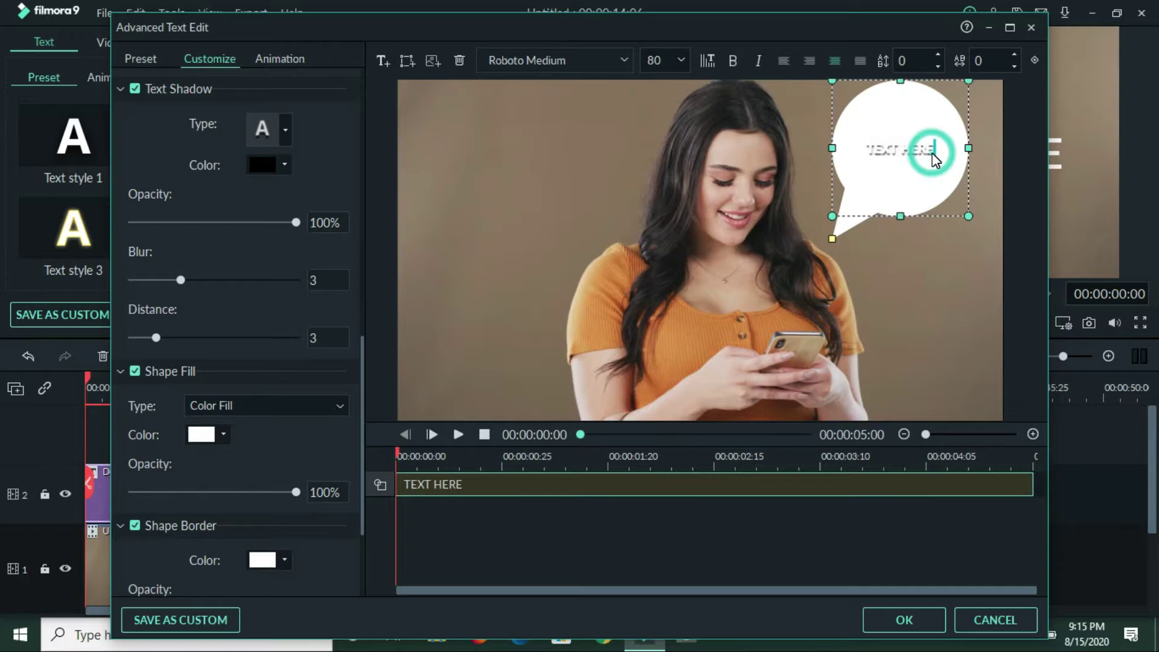
pyautogui.press('BackSpace')
pyautogui.press('BackSpace')
pyautogui.press('BackSpace')
pyautogui.press('BackSpace')
pyautogui.press('BackSpace')
pyautogui.press('BackSpace')
pyautogui.press('BackSpace')
pyautogui.press('BackSpace')
pyautogui.press('BackSpace')
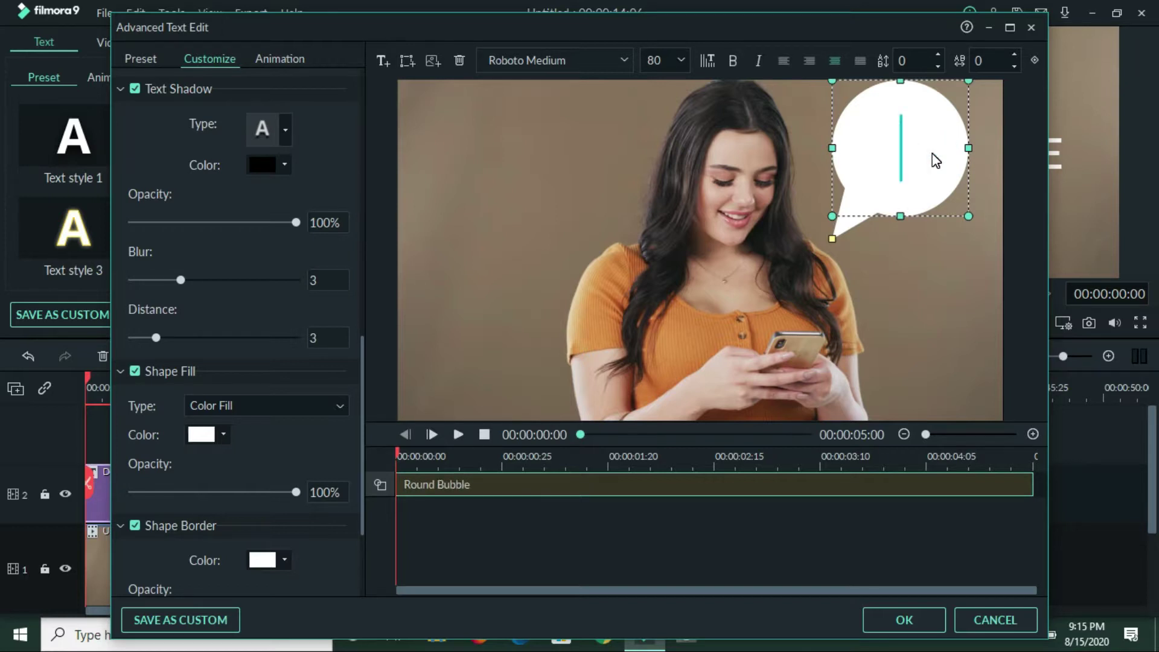
pyautogui.write('hEY')
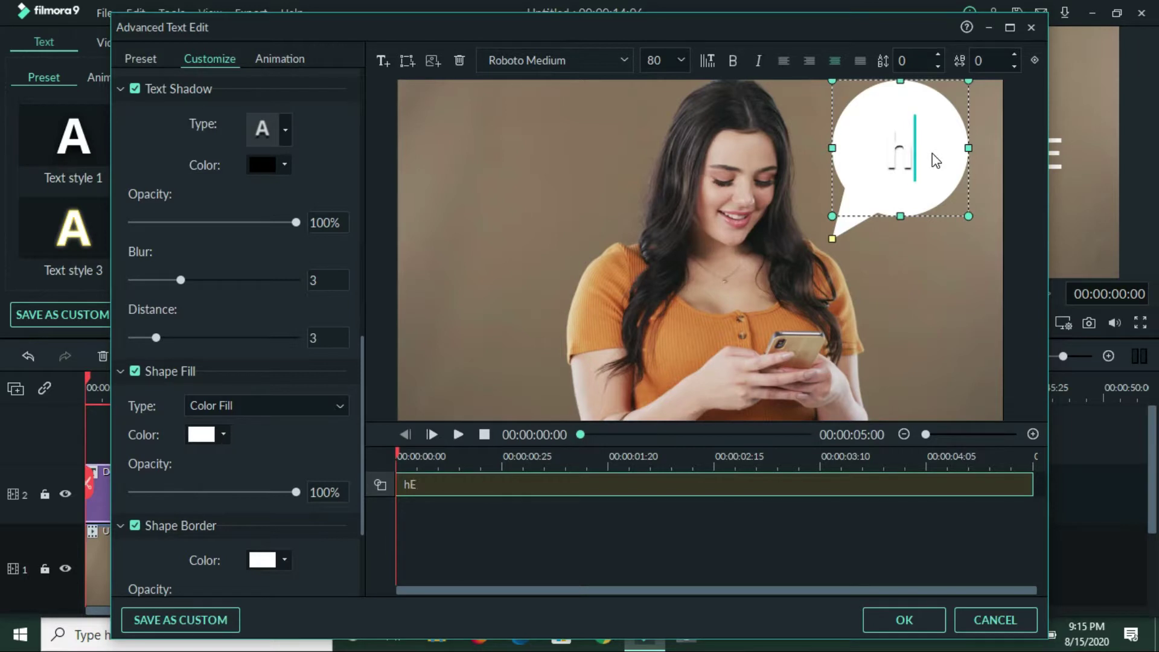
pyautogui.press('BackSpace')
pyautogui.press('BackSpace')
pyautogui.press('BackSpace')
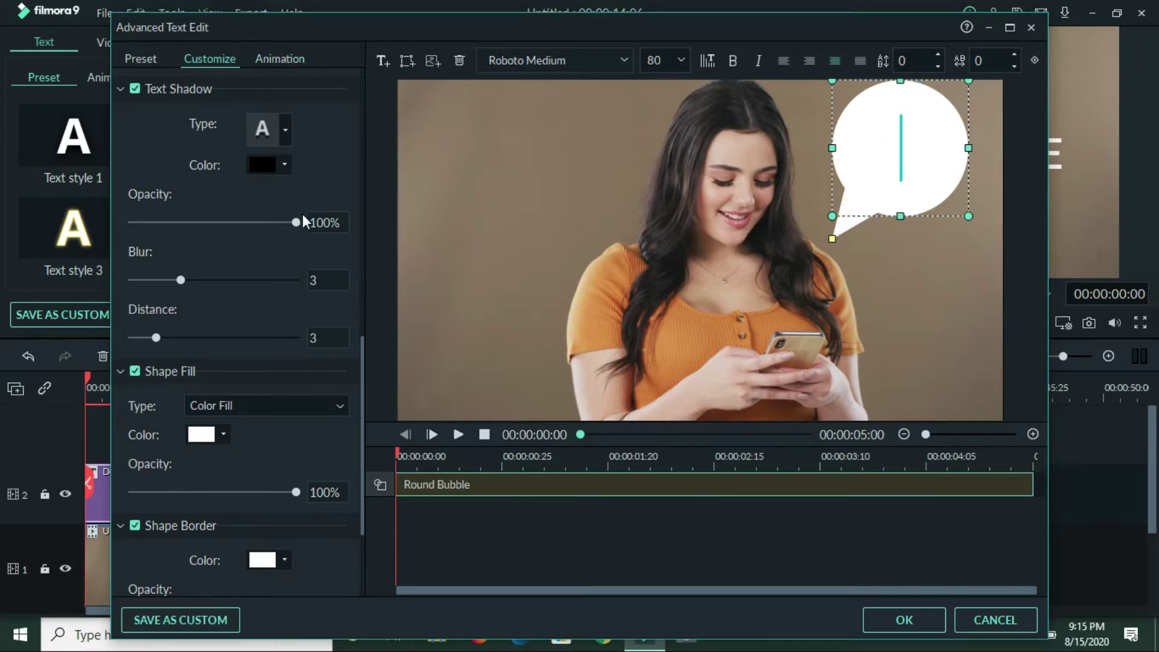
pyautogui.scroll(5, 303, 213)
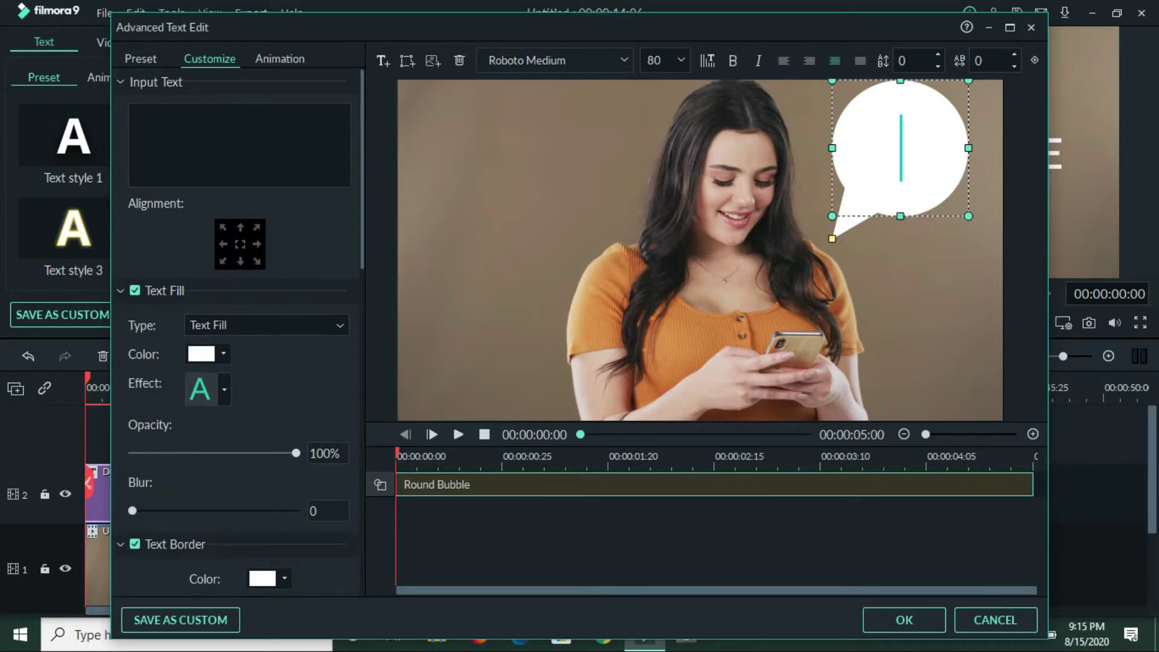
# Add a new text reading 'Hey girl' and centre it inside the white bubble
pyautogui.click(385, 59)
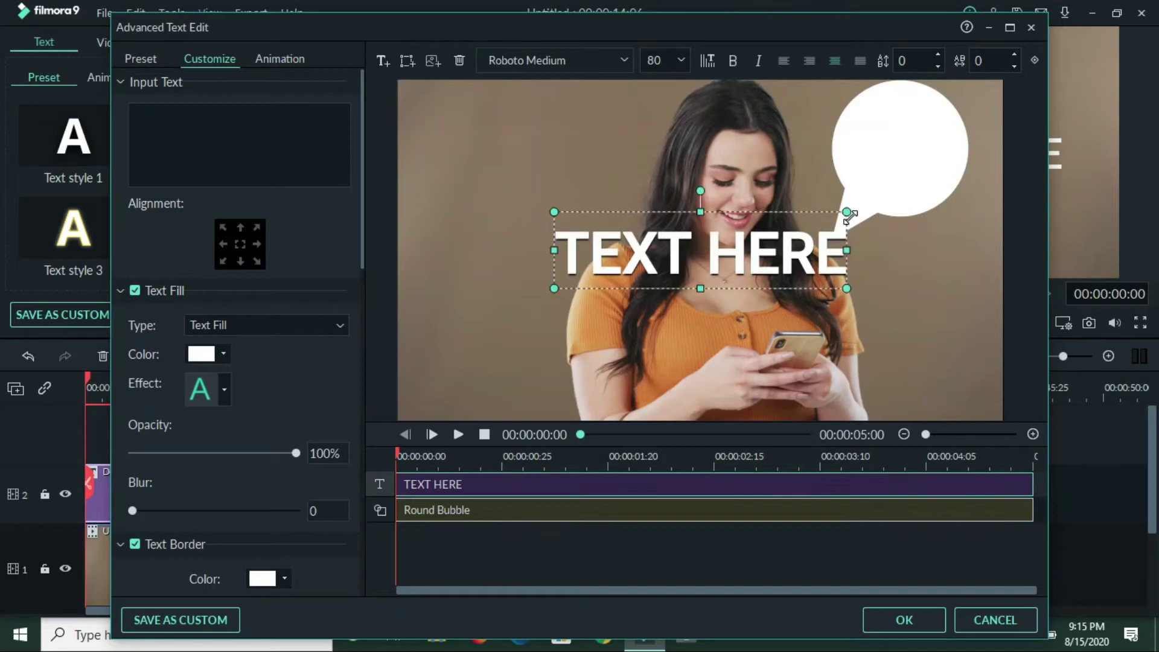
pyautogui.moveTo(195, 114); pyautogui.dragTo(130, 103)
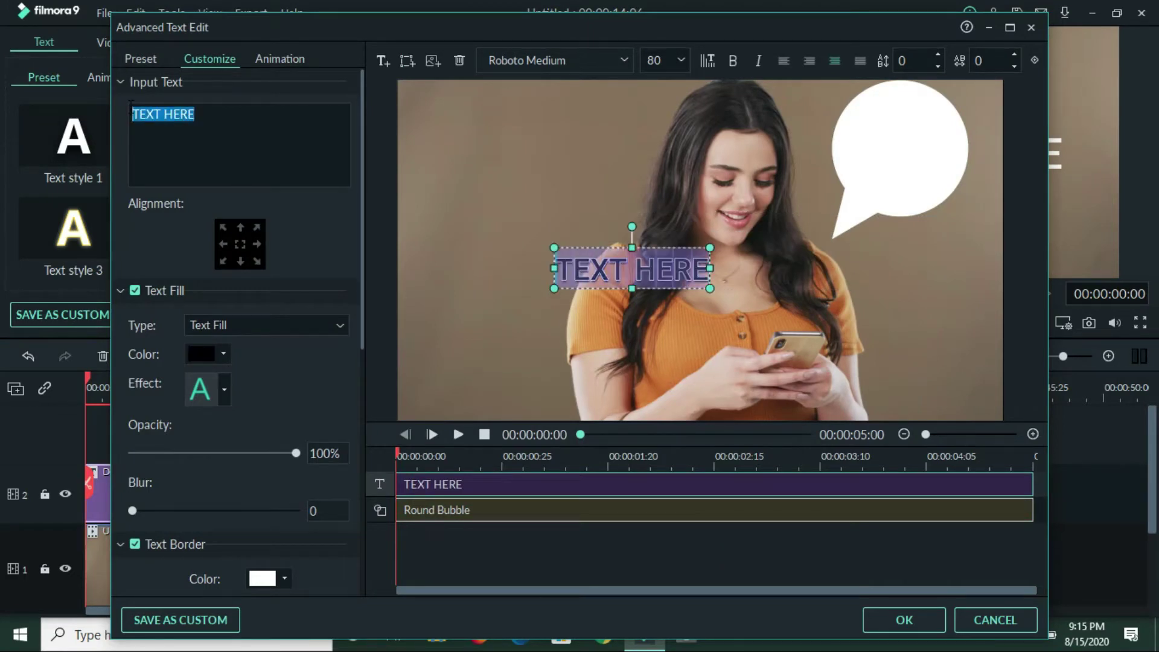
pyautogui.write('hE')
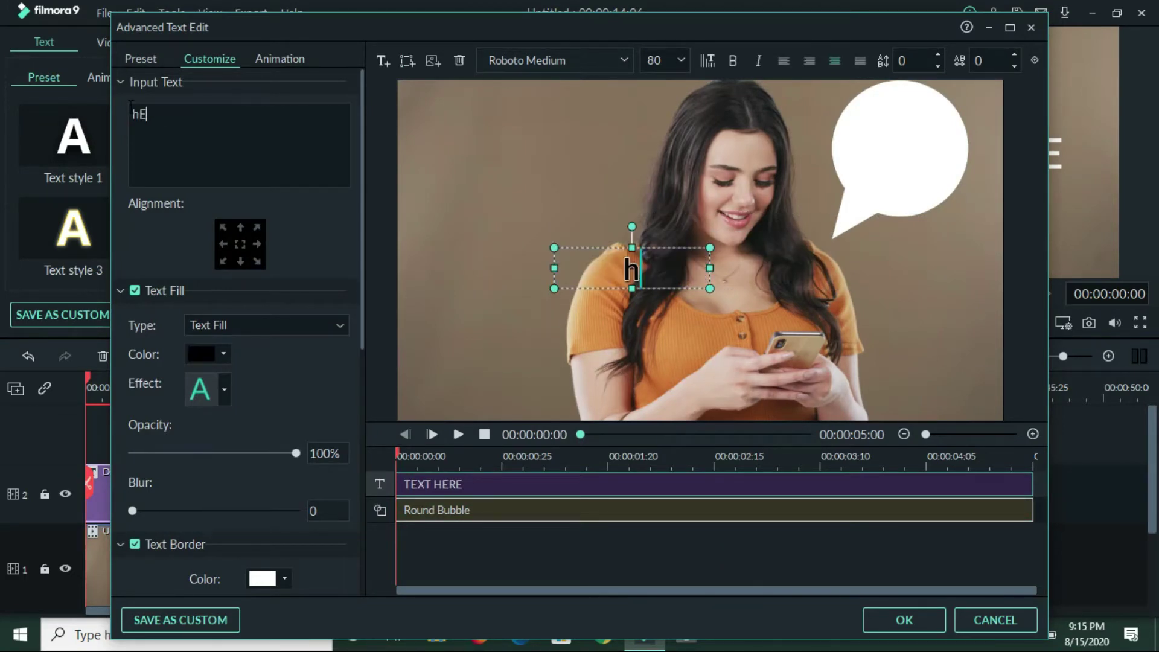
pyautogui.write('y girl')
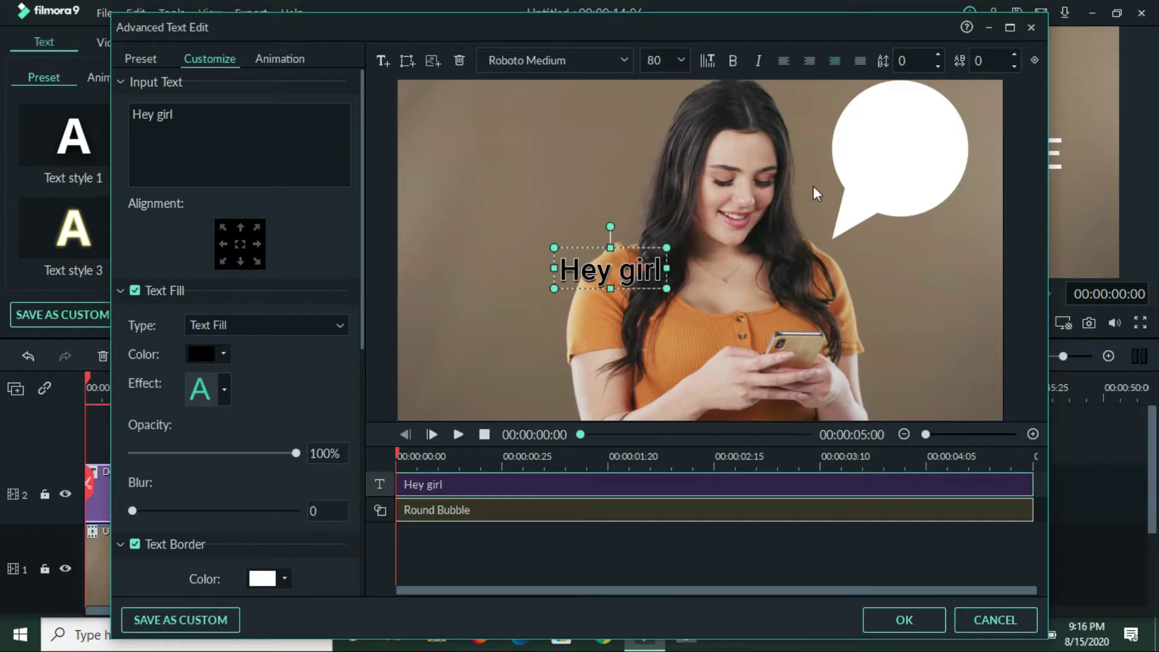
pyautogui.moveTo(628, 257); pyautogui.dragTo(813, 190)
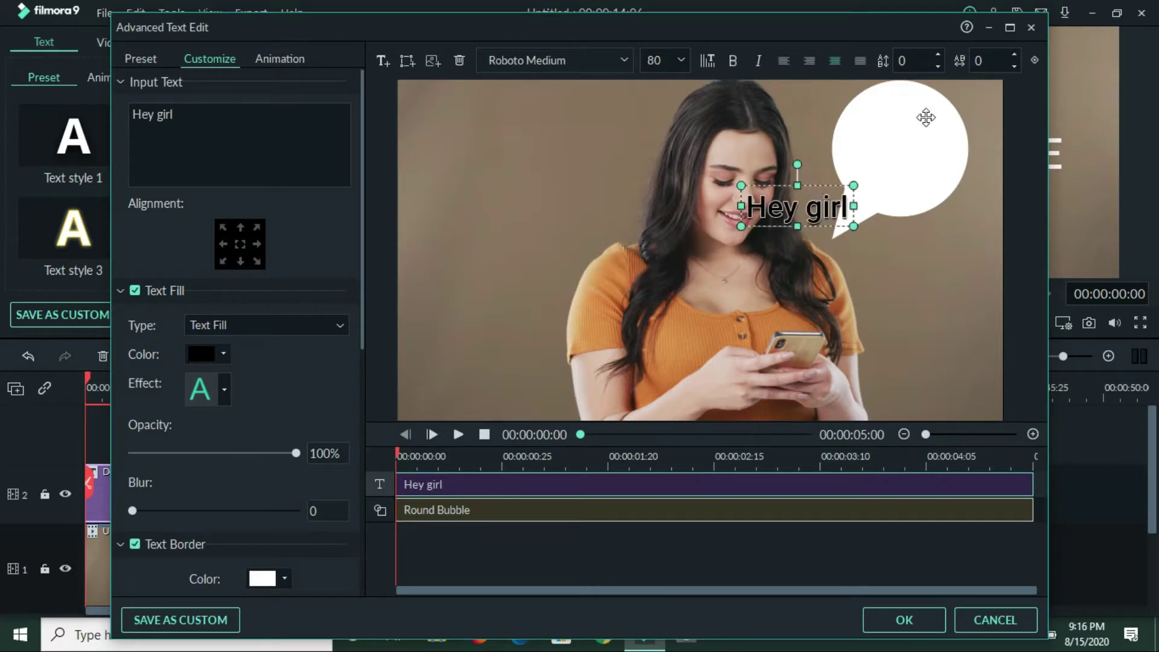
pyautogui.moveTo(797, 206); pyautogui.dragTo(900, 148)
# Change the Hey girl text font to Segoe Print
pyautogui.click(627, 56)
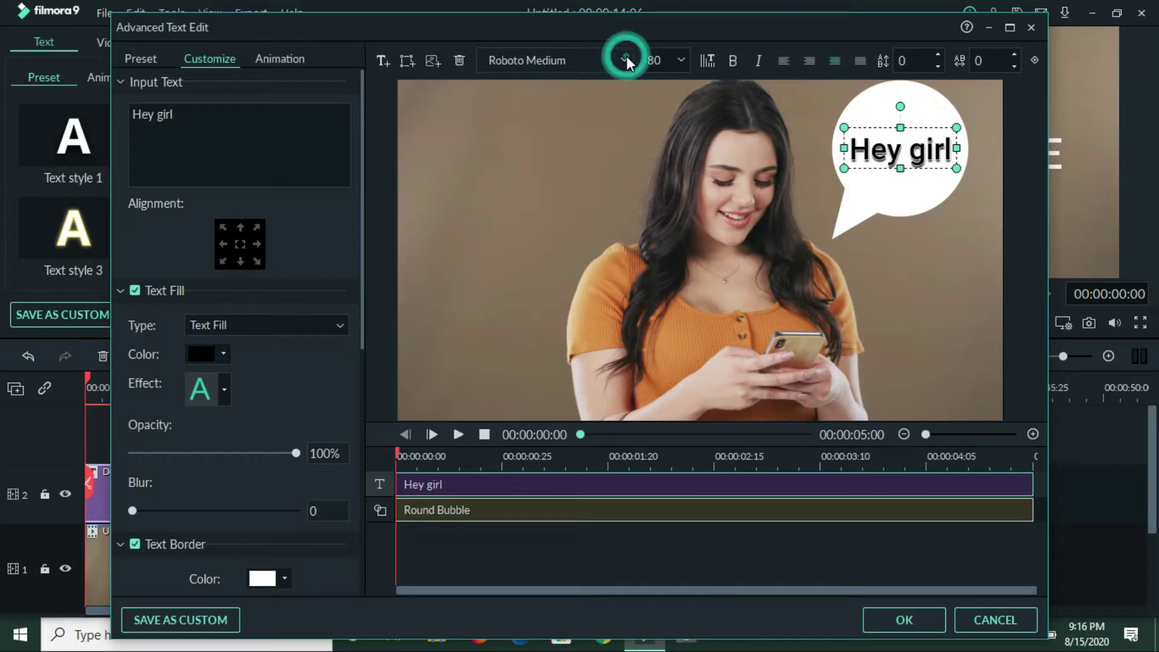
pyautogui.click(627, 56)
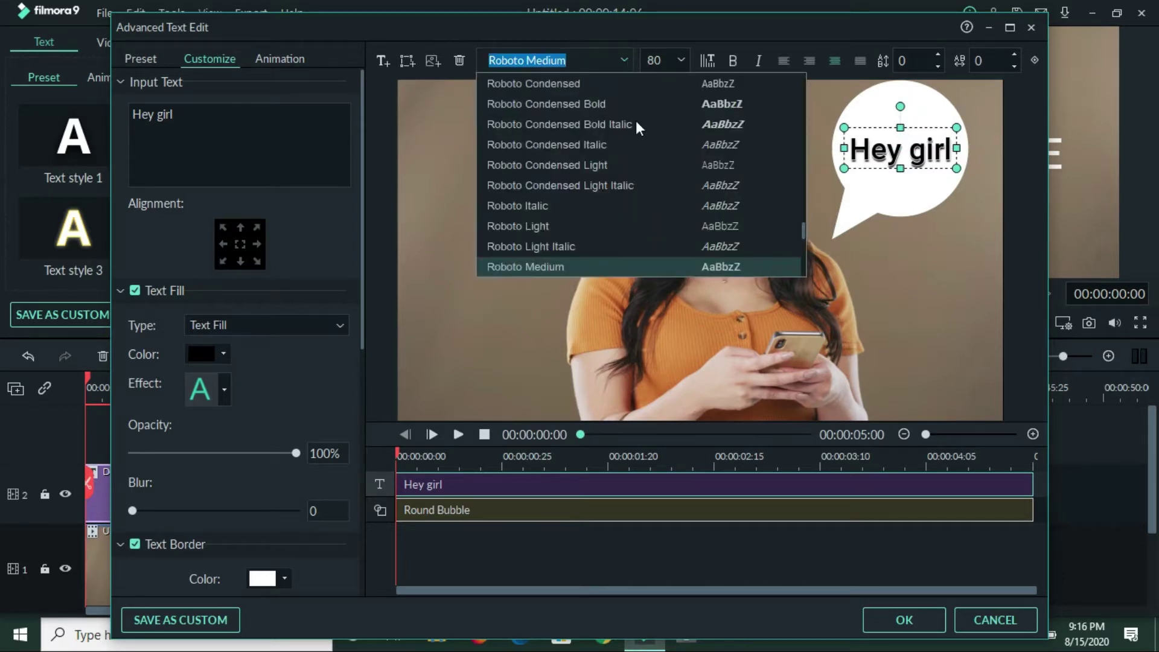
pyautogui.scroll(-5, 636, 136)
pyautogui.scroll(-5, 637, 139)
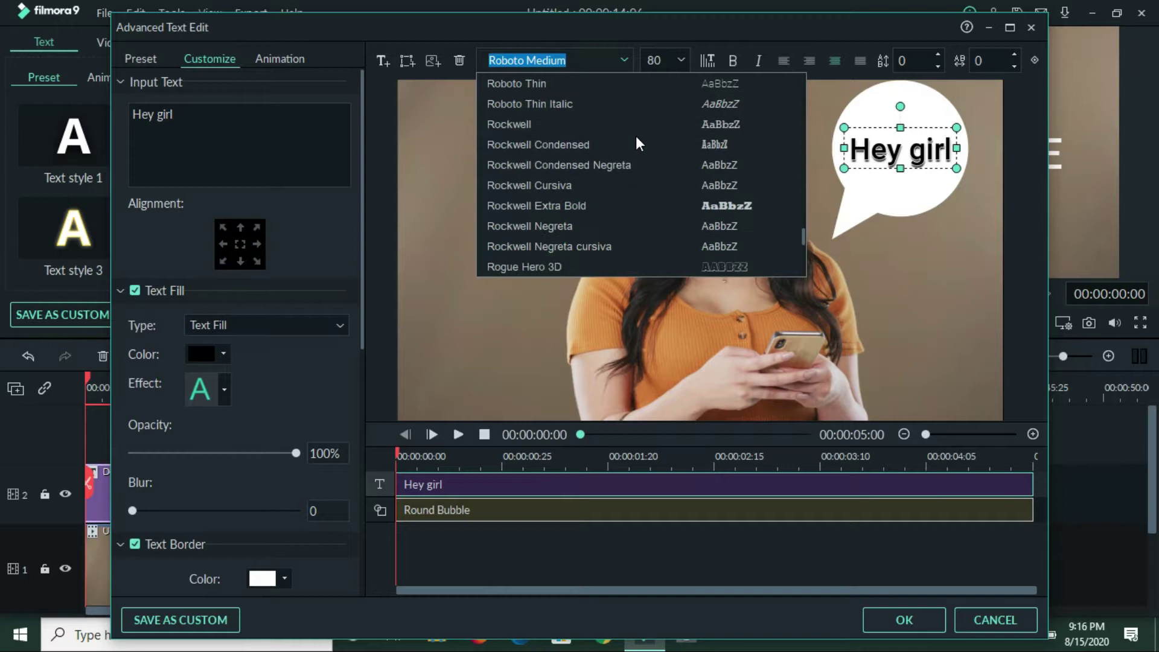
pyautogui.scroll(-2, 636, 136)
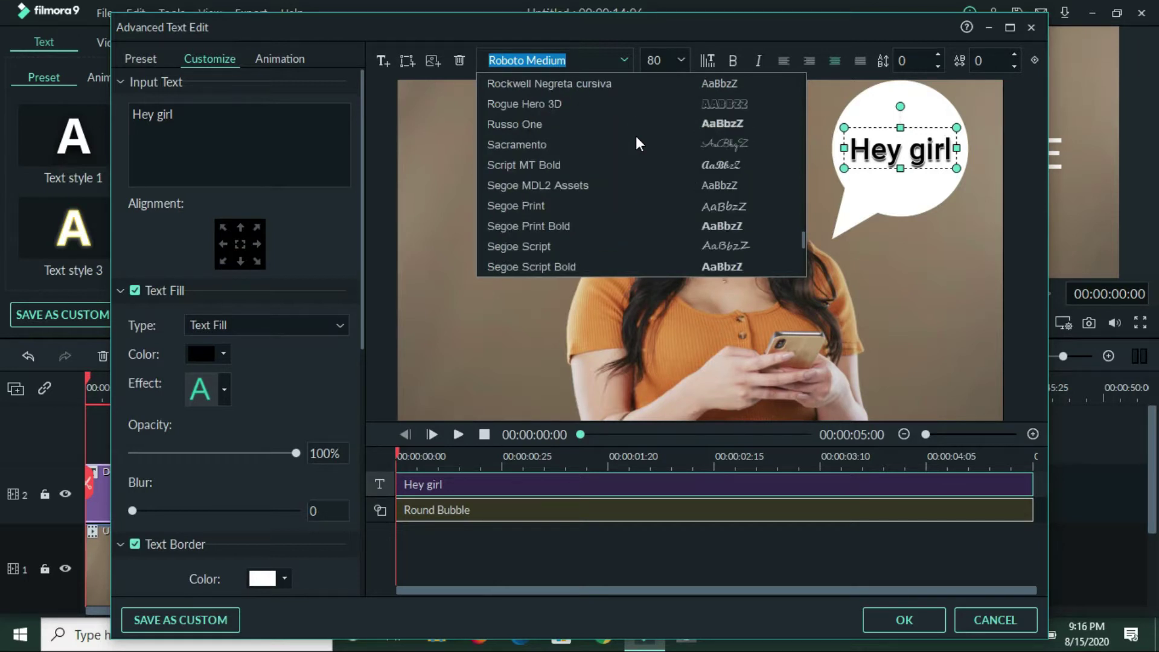
pyautogui.click(684, 207)
# Turn on a white Text Border outline for the Hey girl text
pyautogui.click(894, 266)
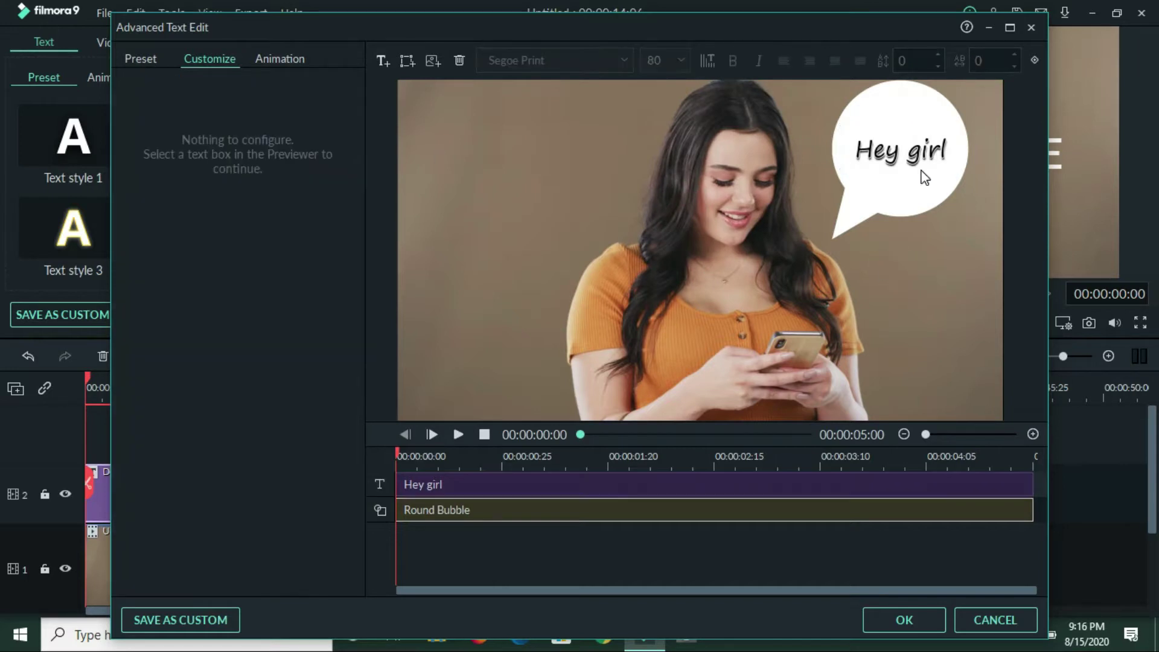
pyautogui.click(922, 170)
pyautogui.scroll(-5, 290, 423)
pyautogui.click(142, 233)
pyautogui.click(143, 234)
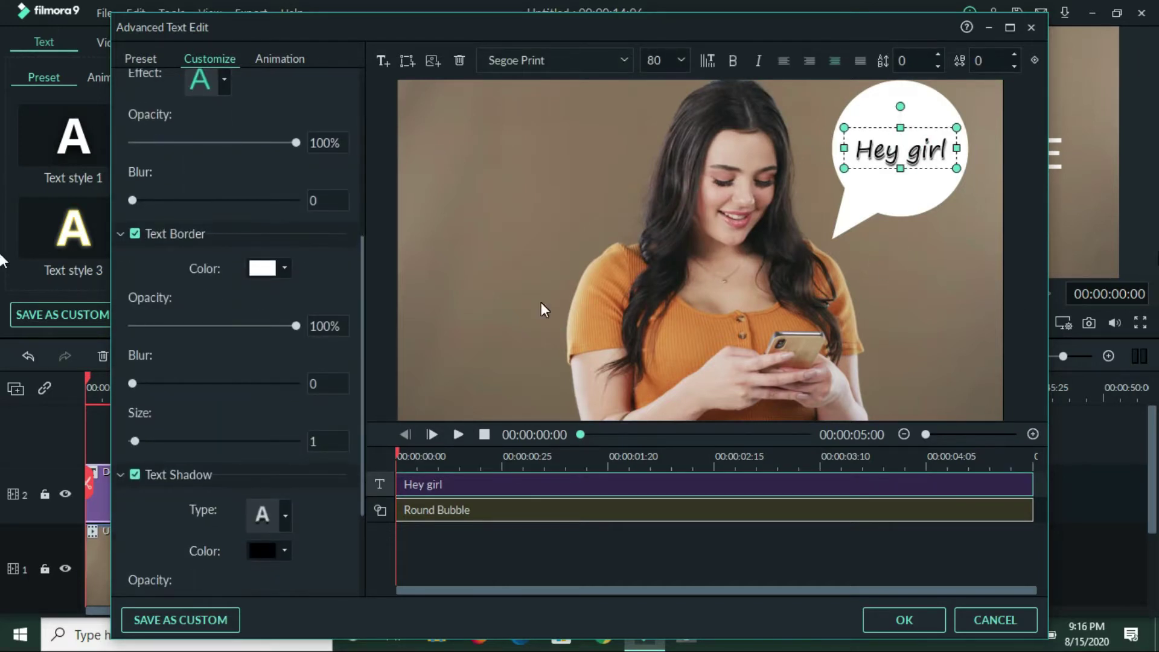
pyautogui.click(544, 310)
pyautogui.click(899, 149)
pyautogui.click(284, 58)
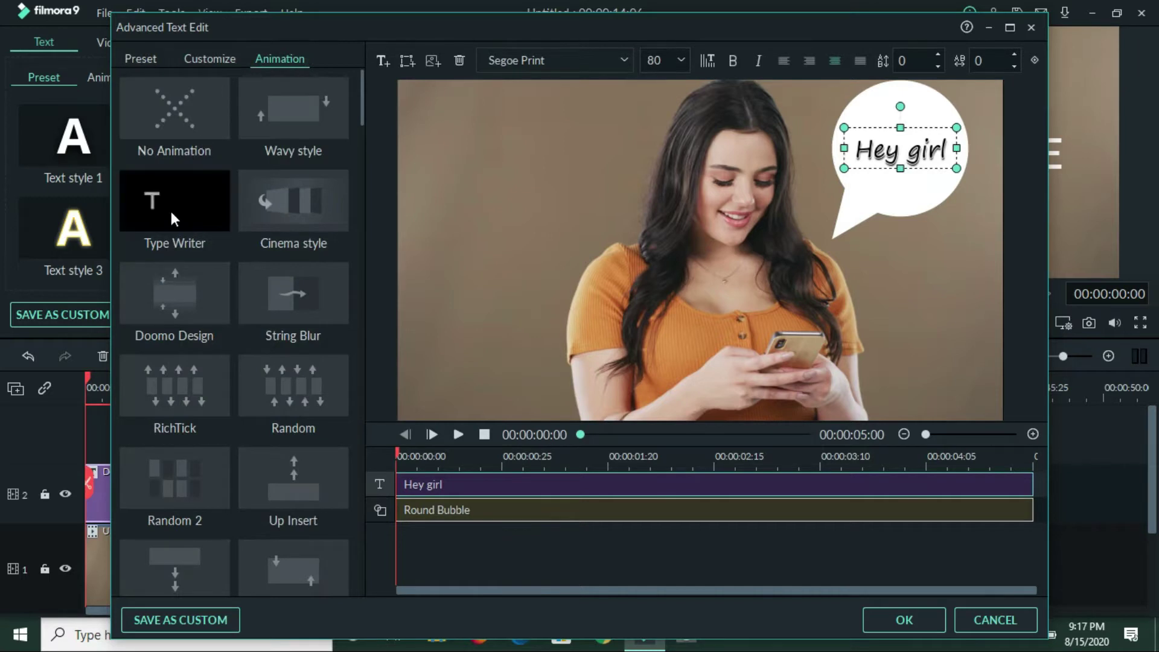
# Apply the Type Writer animation preset to the Hey girl text
pyautogui.click(171, 212)
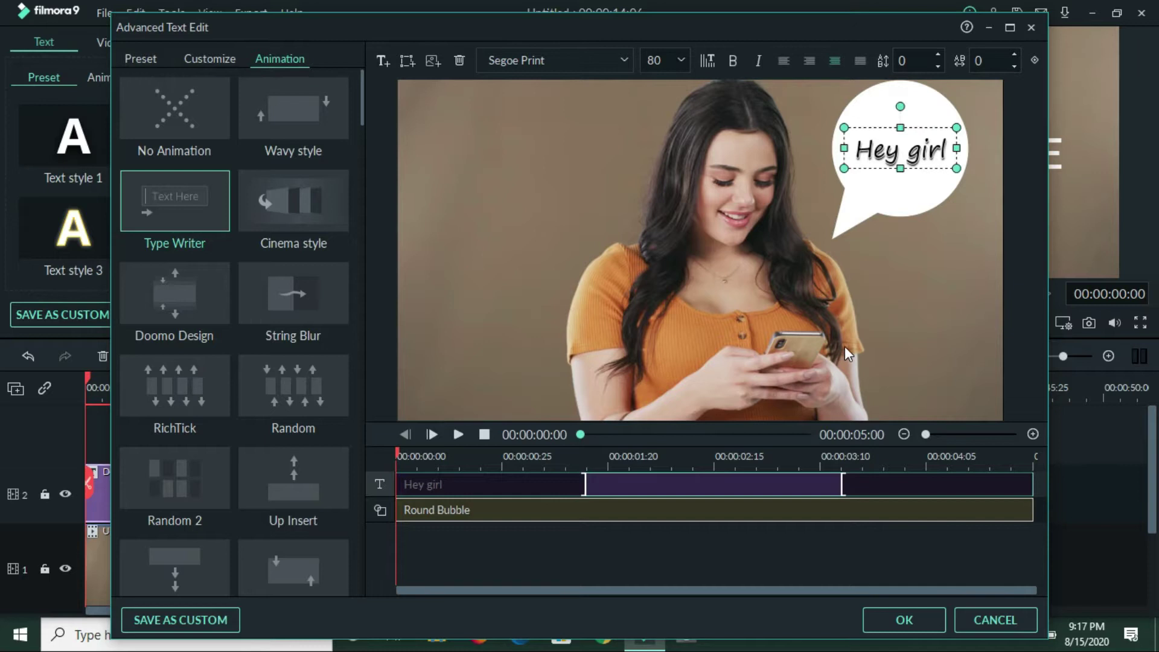
pyautogui.click(480, 155)
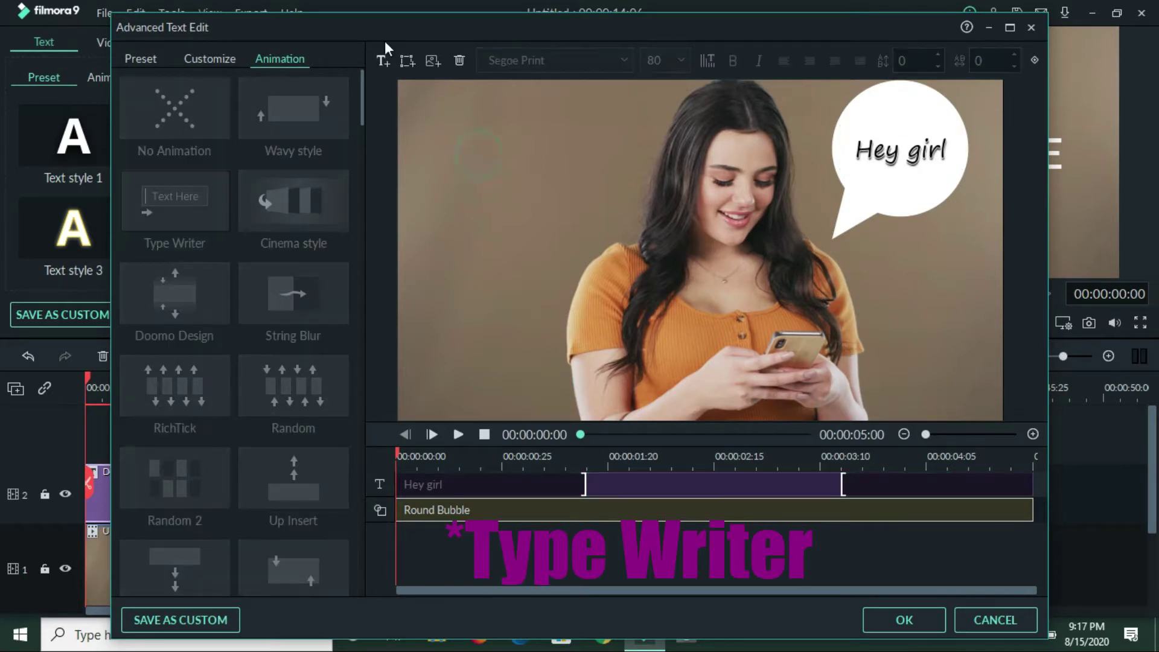
# Insert a round speech-bubble shape and place it at the lower right
pyautogui.click(404, 63)
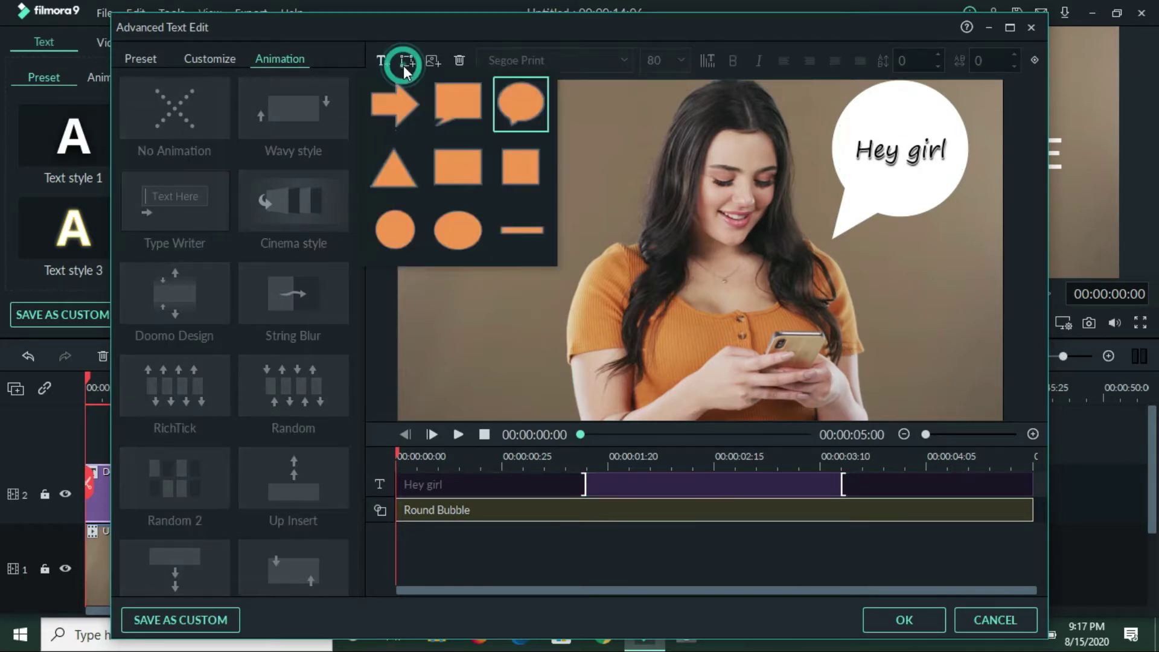
pyautogui.click(521, 105)
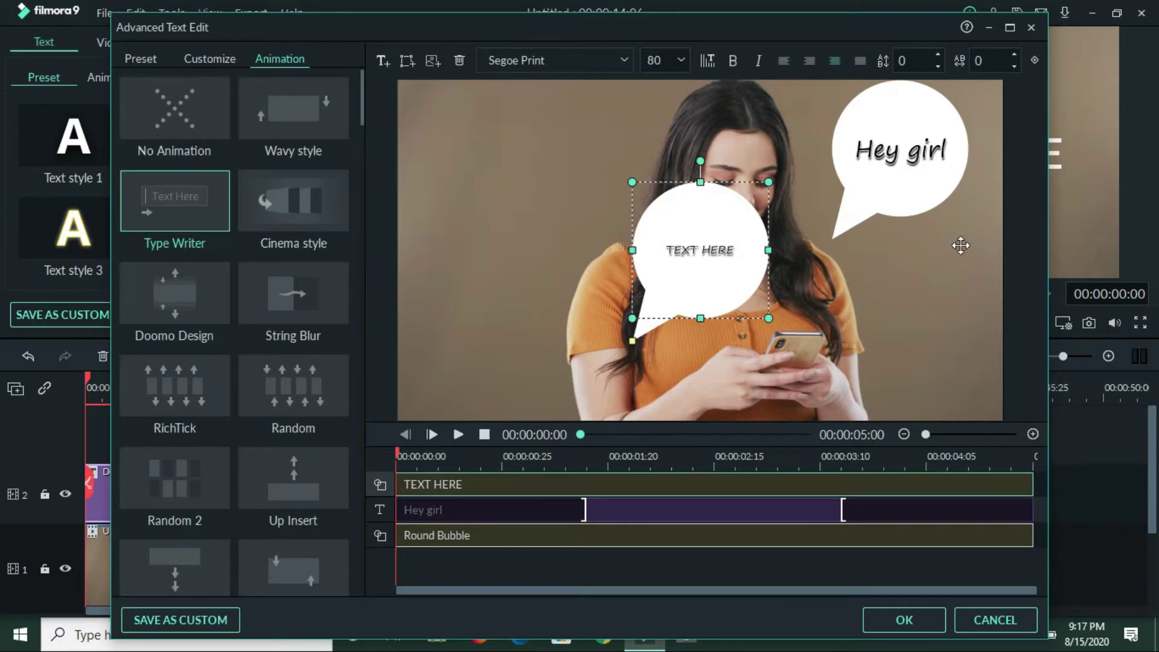
pyautogui.moveTo(961, 245); pyautogui.dragTo(960, 251)
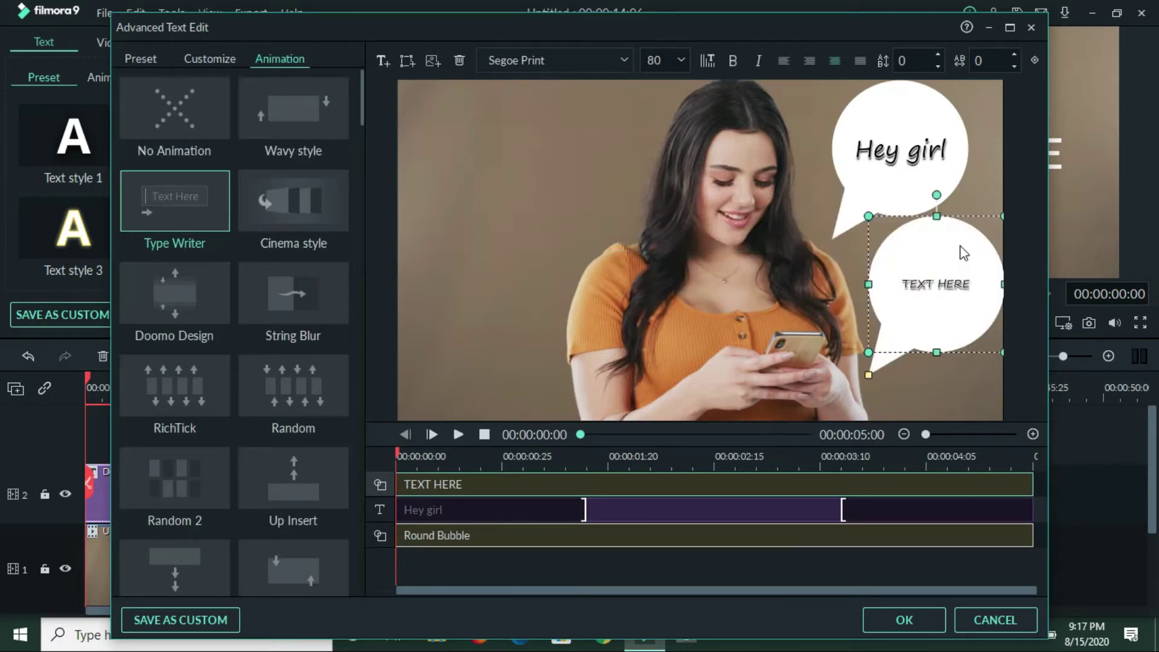
# Shrink the Hey girl bubble and move the new bubble up just beneath it
pyautogui.click(936, 143)
pyautogui.click(911, 205)
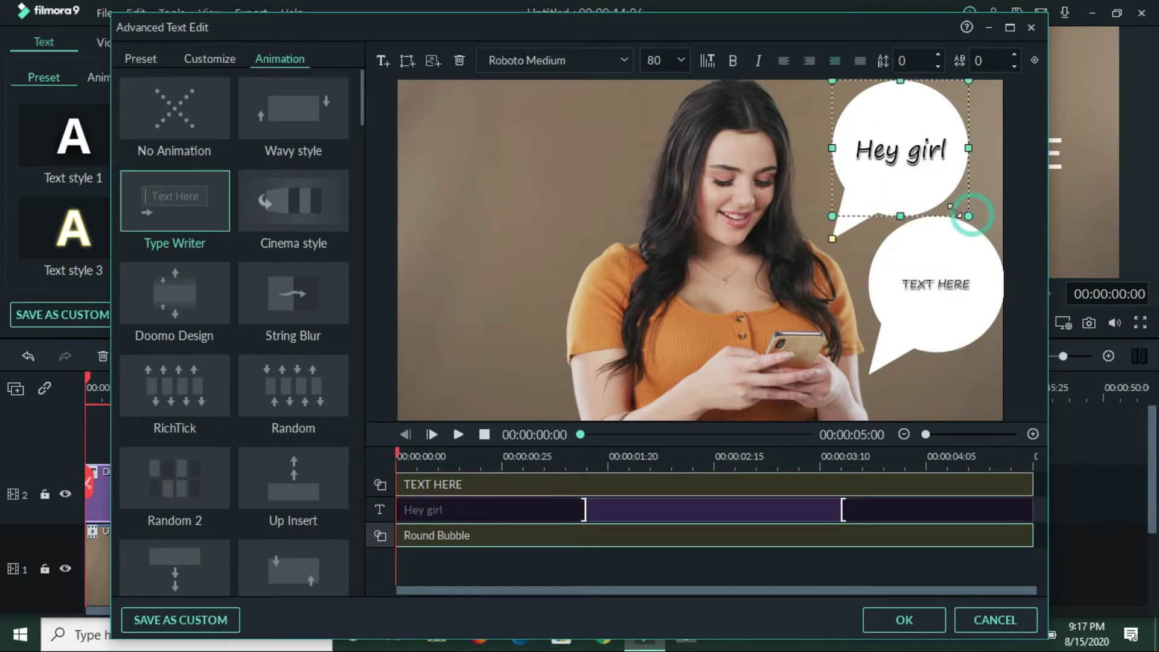
pyautogui.moveTo(941, 195); pyautogui.dragTo(914, 133)
pyautogui.click(920, 143)
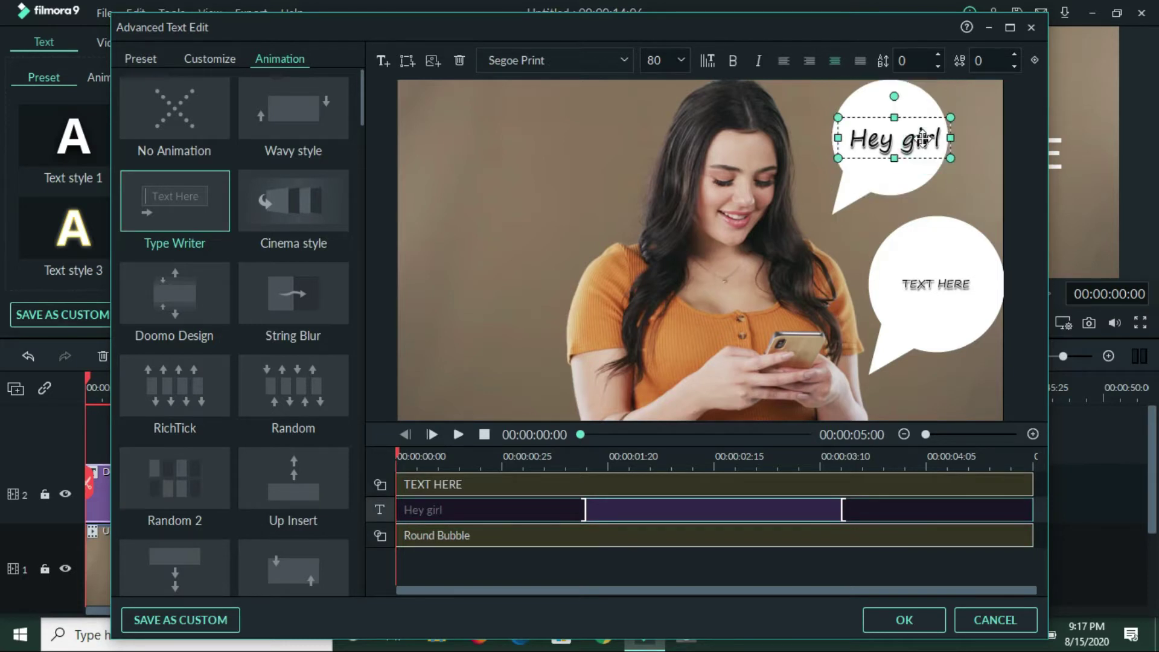
pyautogui.moveTo(960, 279); pyautogui.dragTo(957, 248)
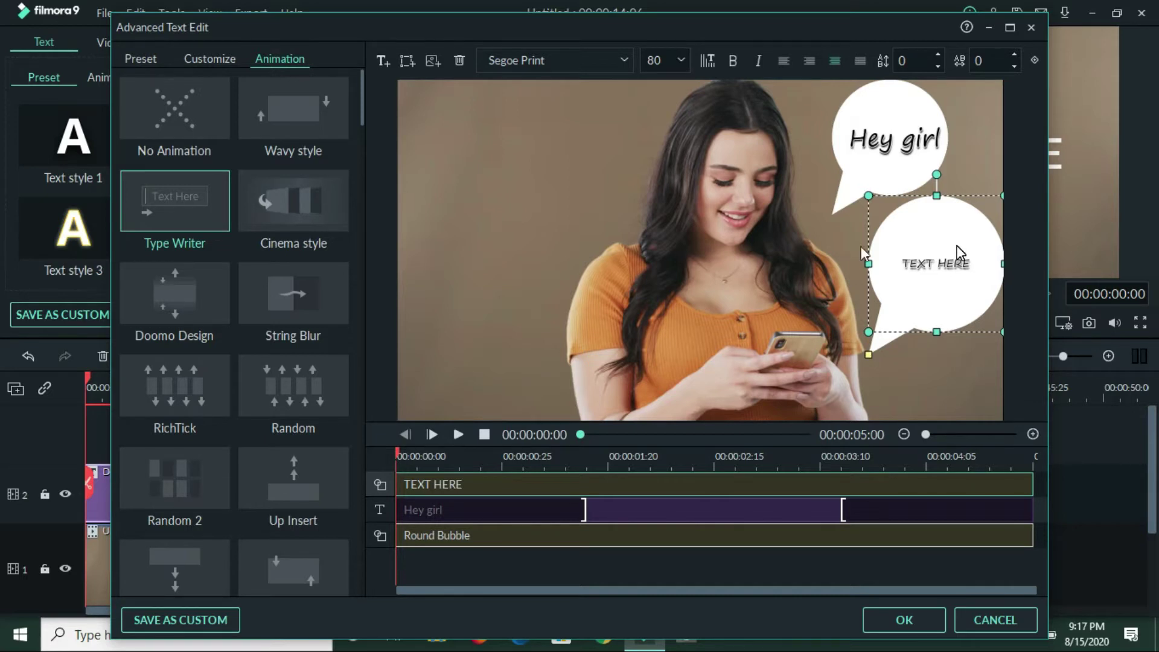
# Delete the 'TEXT HERE' placeholder from the lower speech bubble
pyautogui.click(954, 264)
pyautogui.click(954, 263)
pyautogui.hotkey('ctrl', 'a')
pyautogui.write('TEXT')
pyautogui.press('BackSpace')
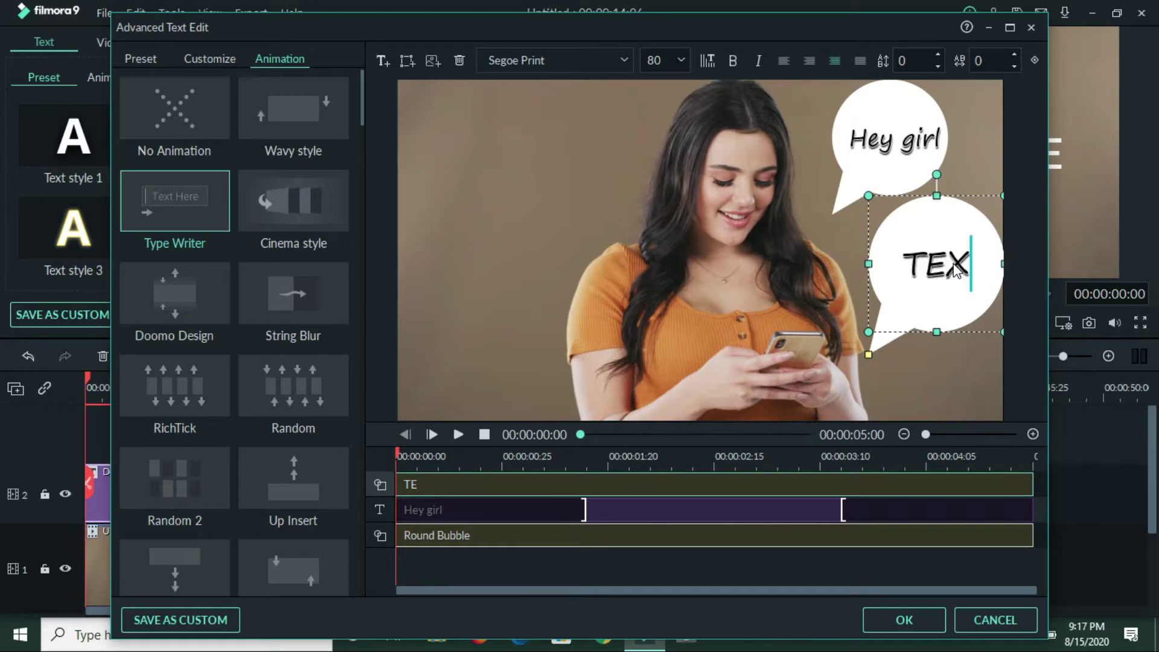
pyautogui.press('BackSpace')
pyautogui.press('BackSpace')
pyautogui.press('BackSpace')
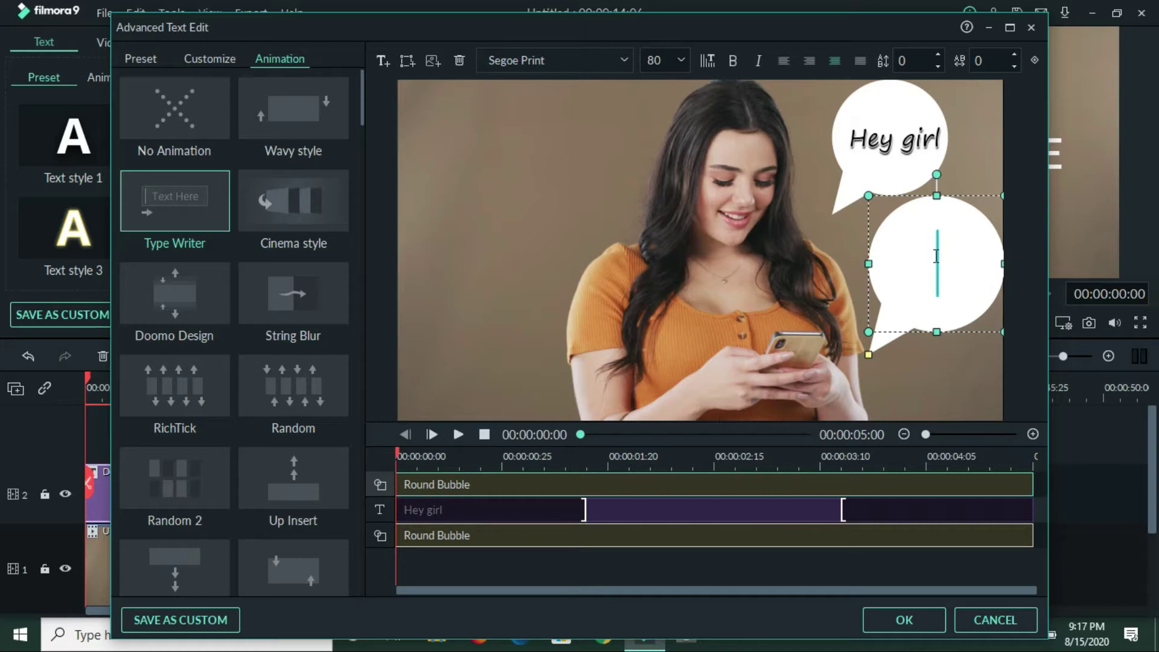
# Add a new text box whose content is just 'Hey'
pyautogui.click(381, 62)
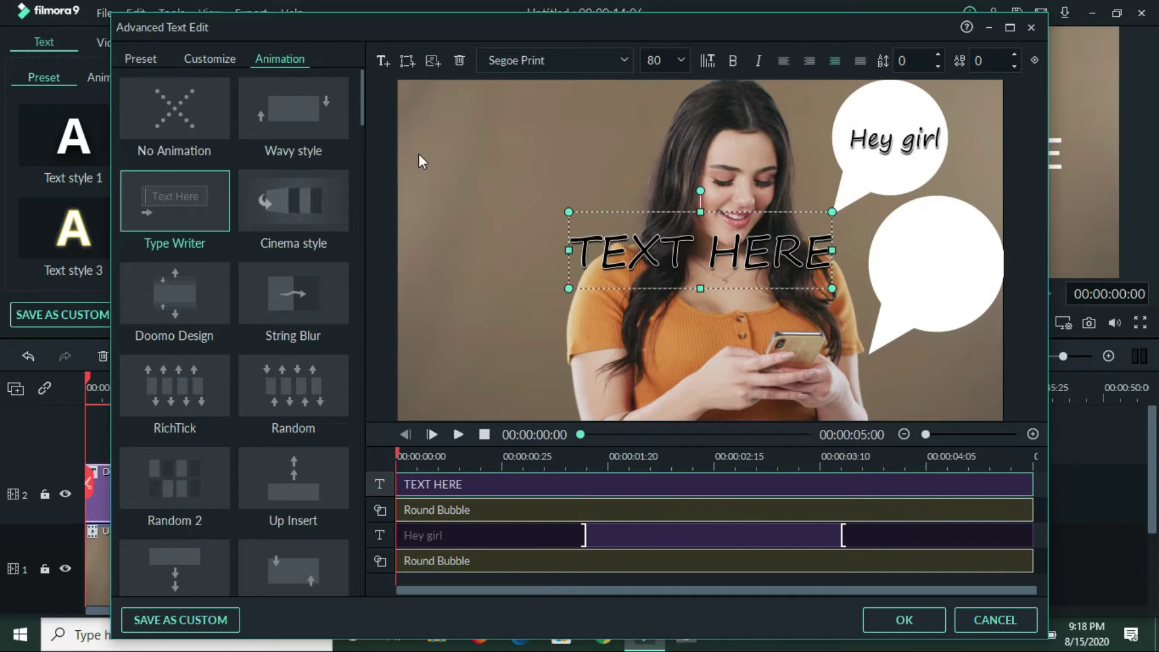
pyautogui.click(136, 61)
pyautogui.click(217, 59)
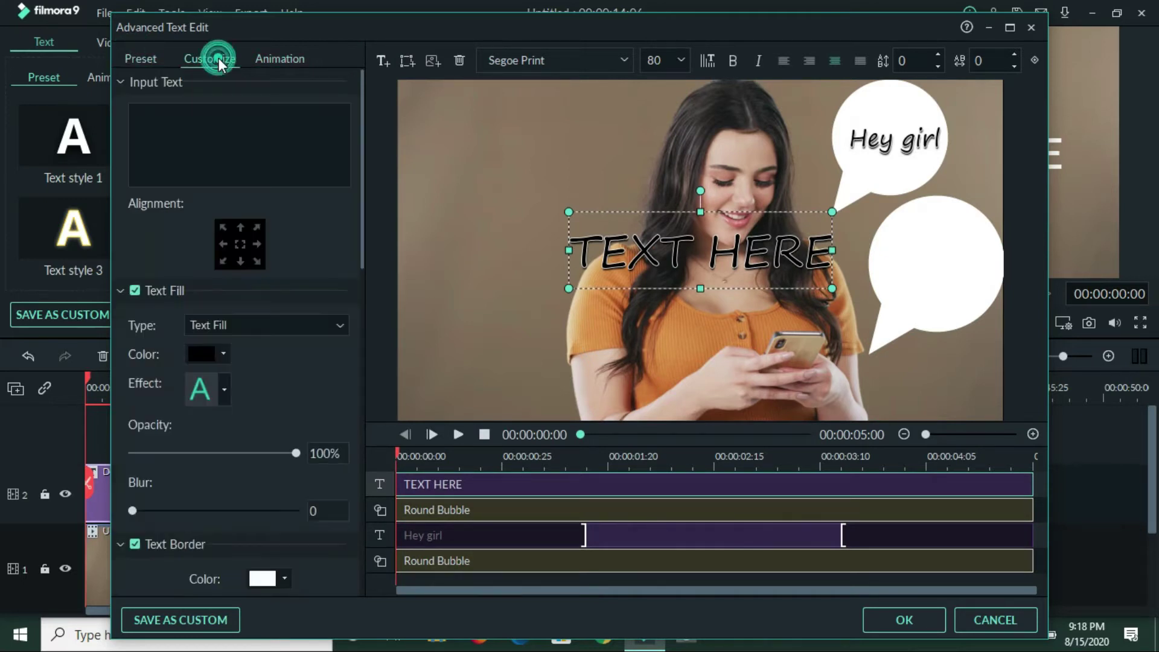
pyautogui.click(215, 143)
pyautogui.write('HeyTEXT HERE')
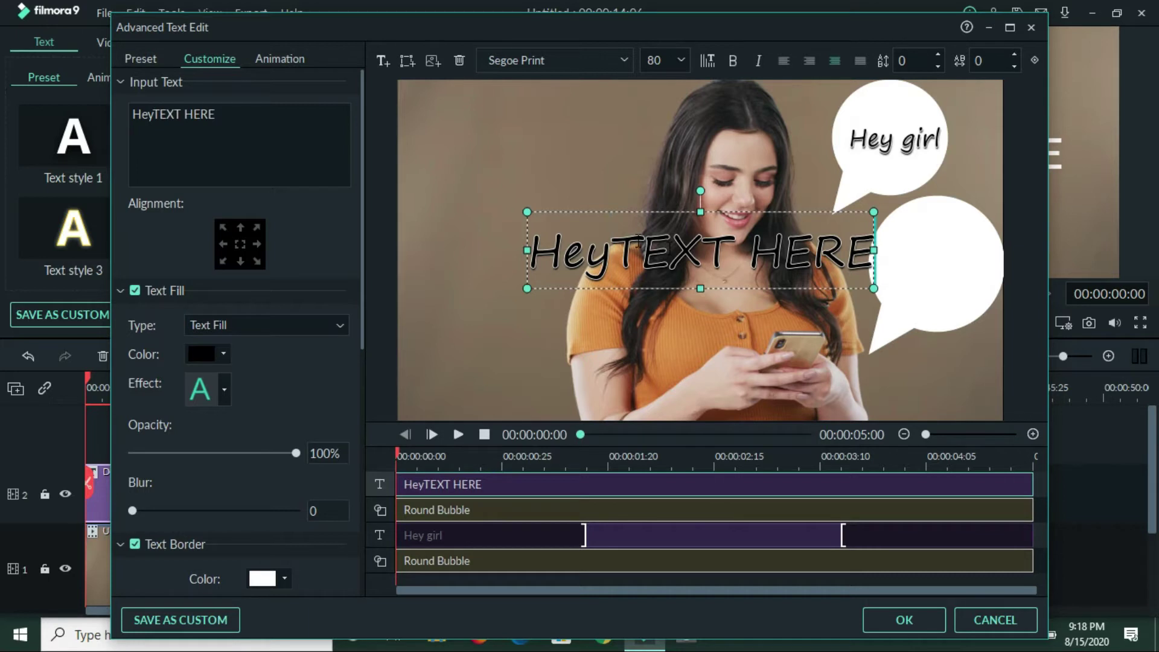
pyautogui.click(639, 245)
pyautogui.hotkey('shift', 'End')
pyautogui.press('BackSpace')
pyautogui.press('BackSpace')
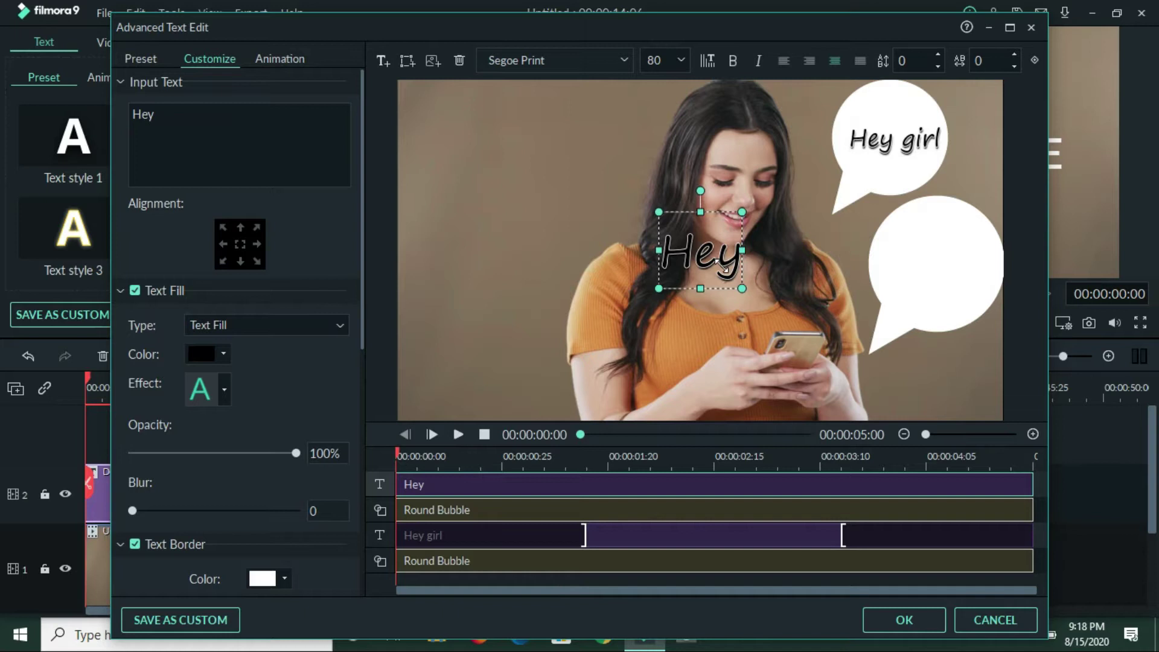
# Shrink the Hey text and position it near the top of the lower bubble
pyautogui.moveTo(721, 267); pyautogui.dragTo(707, 244)
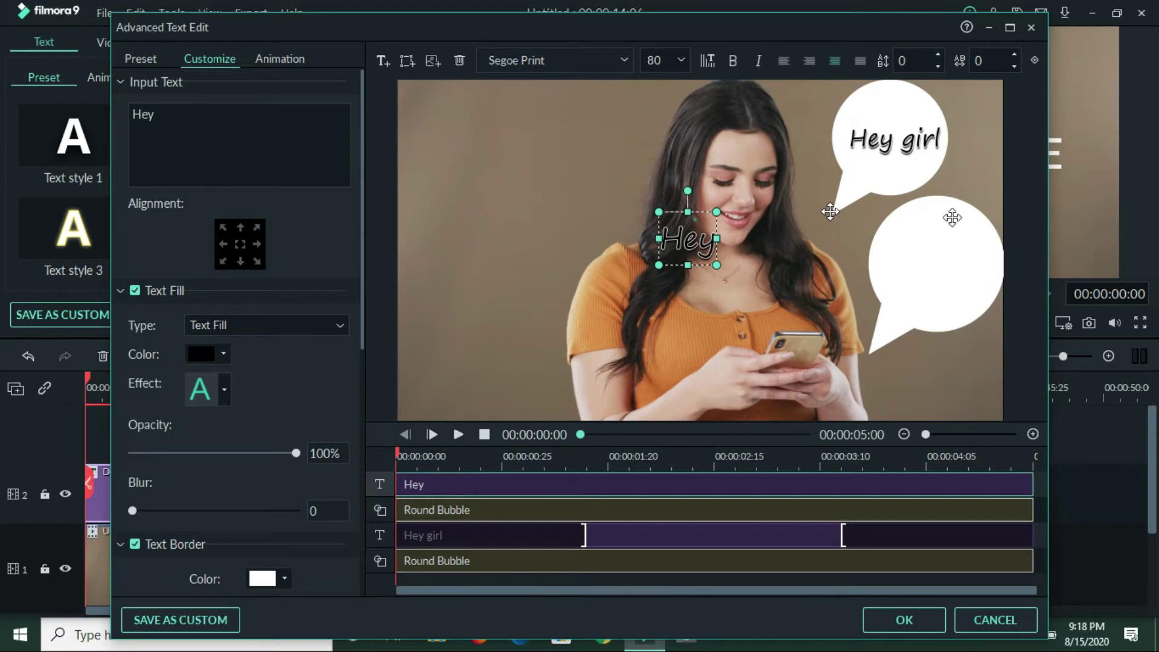
pyautogui.moveTo(688, 238); pyautogui.dragTo(767, 223)
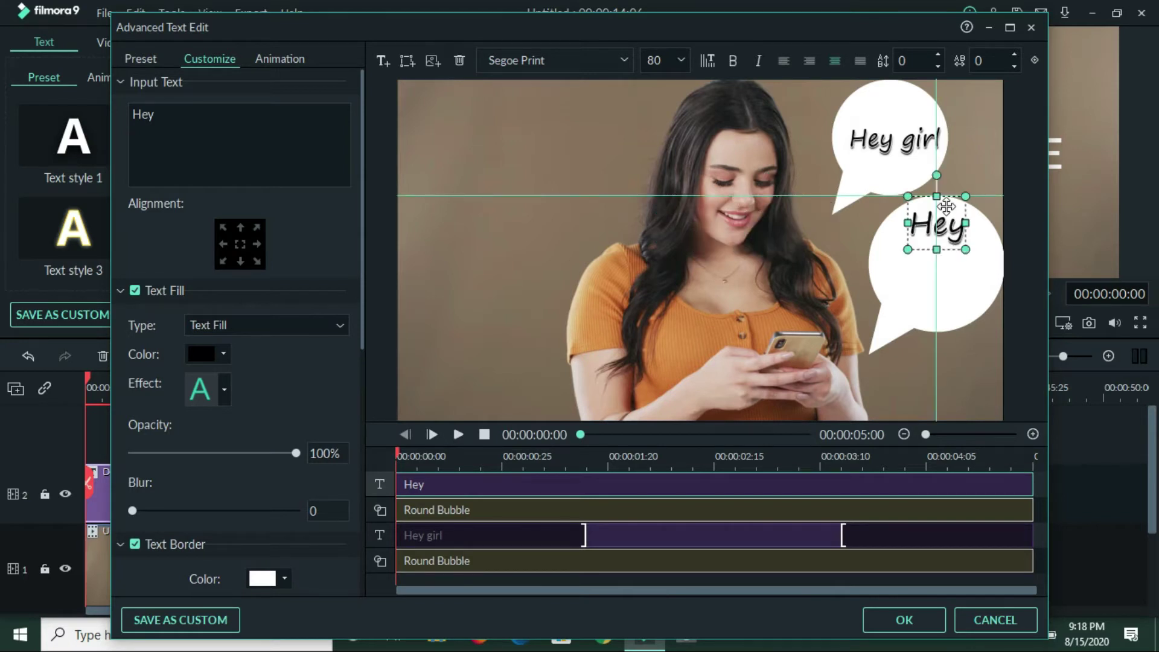
pyautogui.moveTo(946, 206); pyautogui.dragTo(937, 204)
pyautogui.click(939, 304)
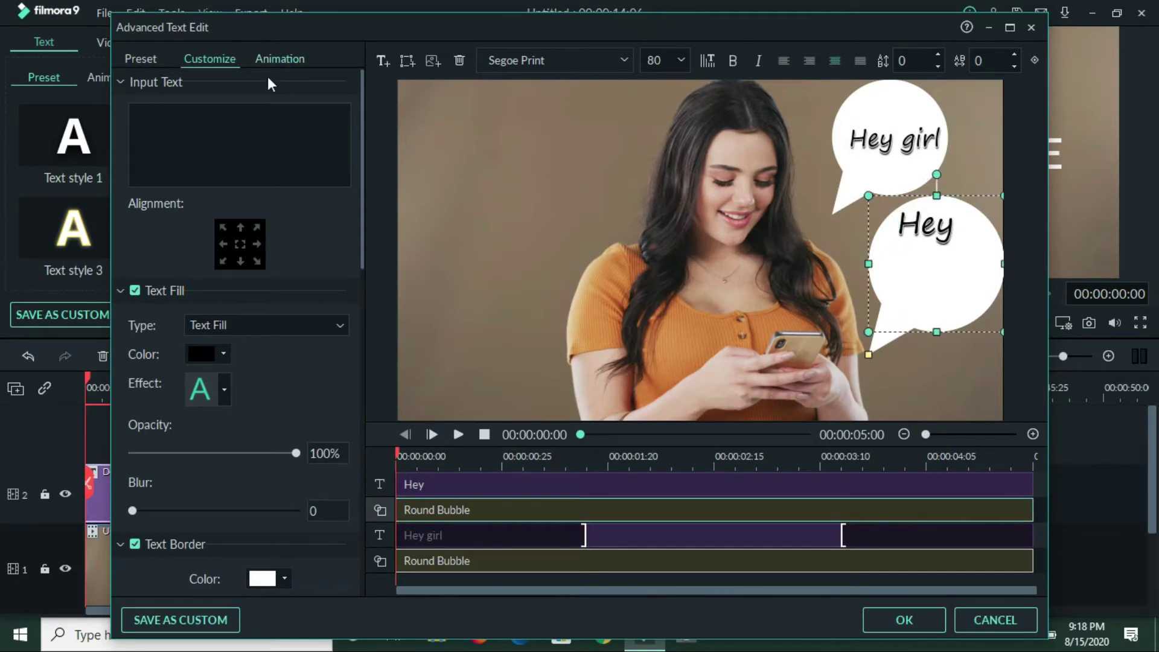
# Add a 'Where are you?' text and place it below Hey in the lower bubble
pyautogui.click(382, 60)
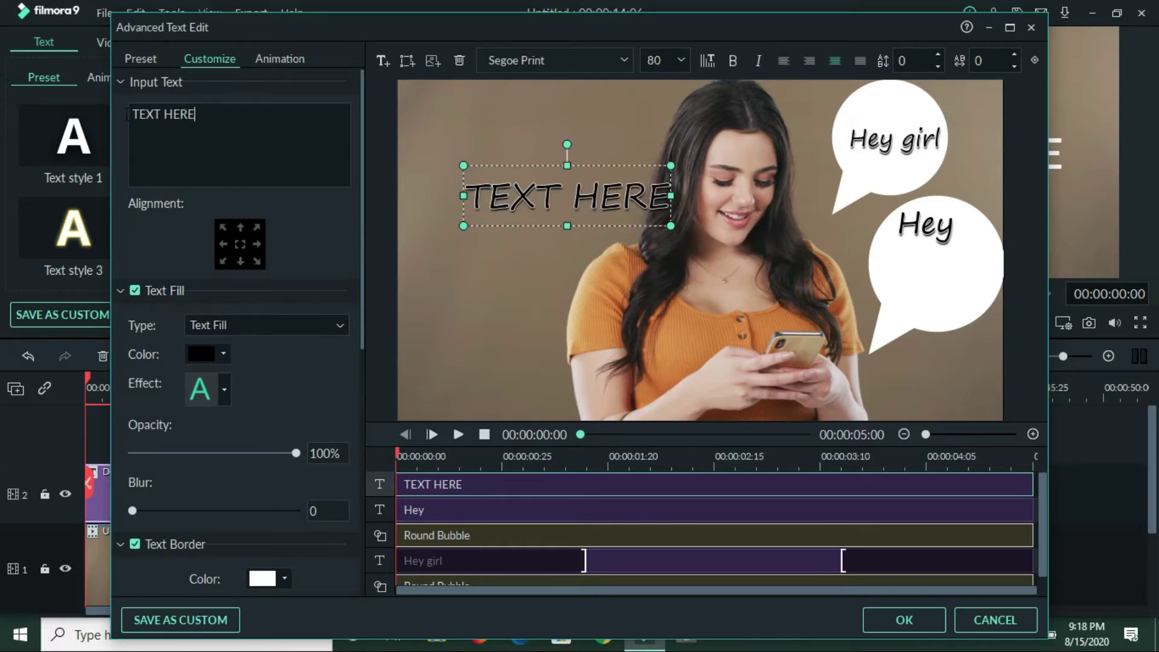
pyautogui.hotkey('ctrl', 'a')
pyautogui.write('Whe')
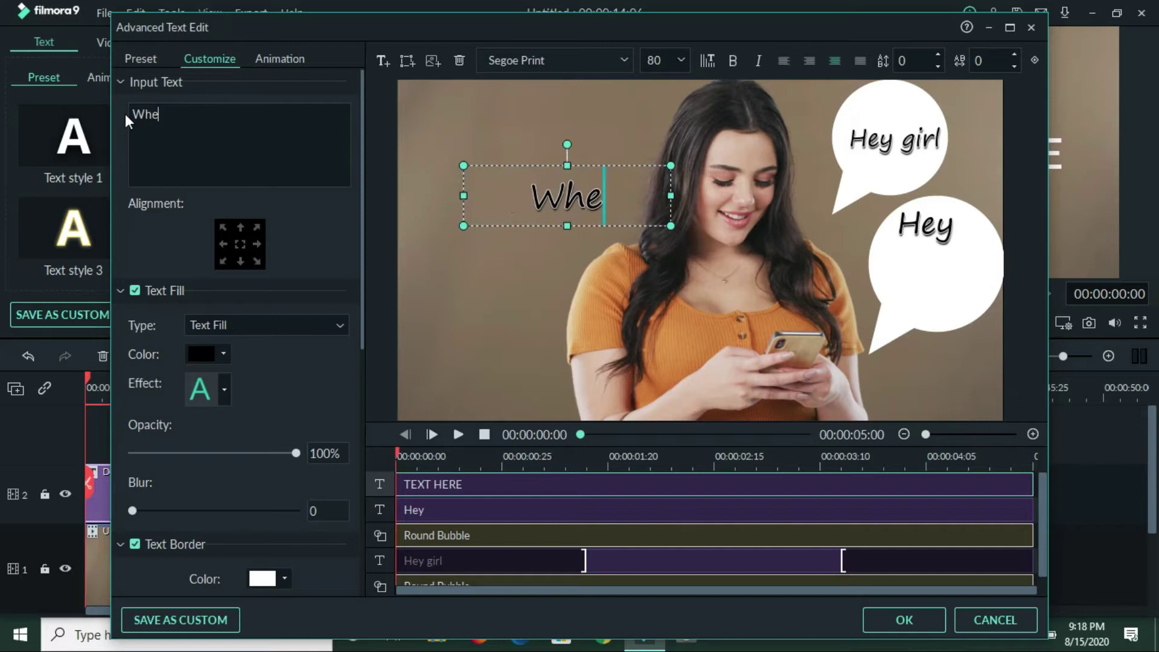
pyautogui.write('re are y')
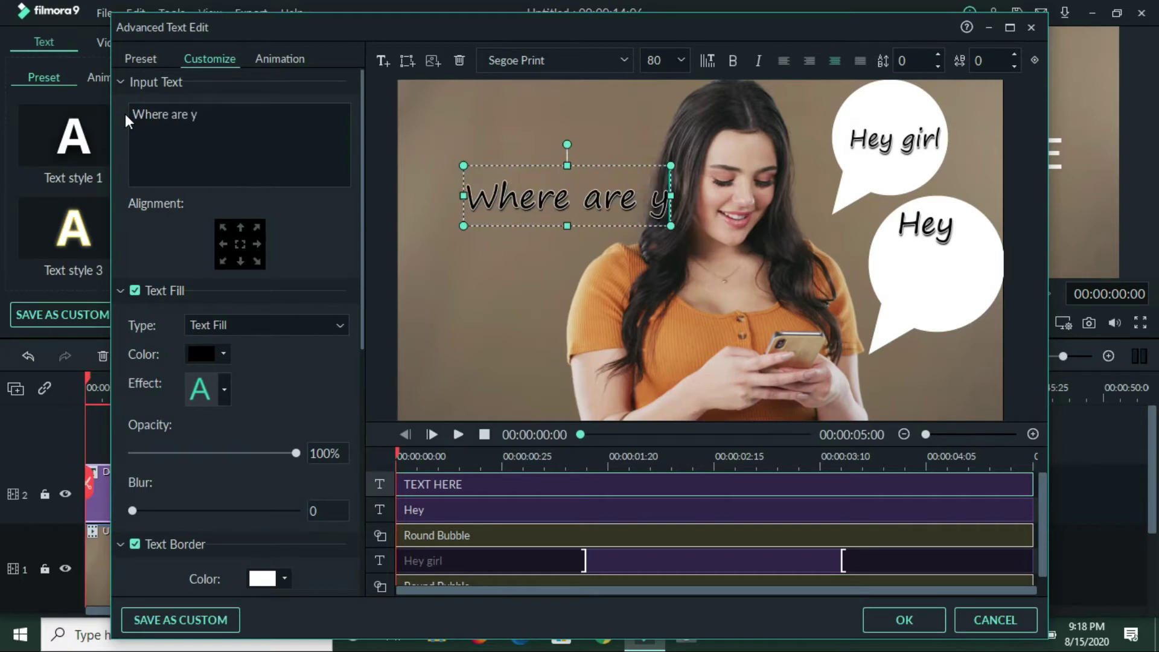
pyautogui.write('ou?')
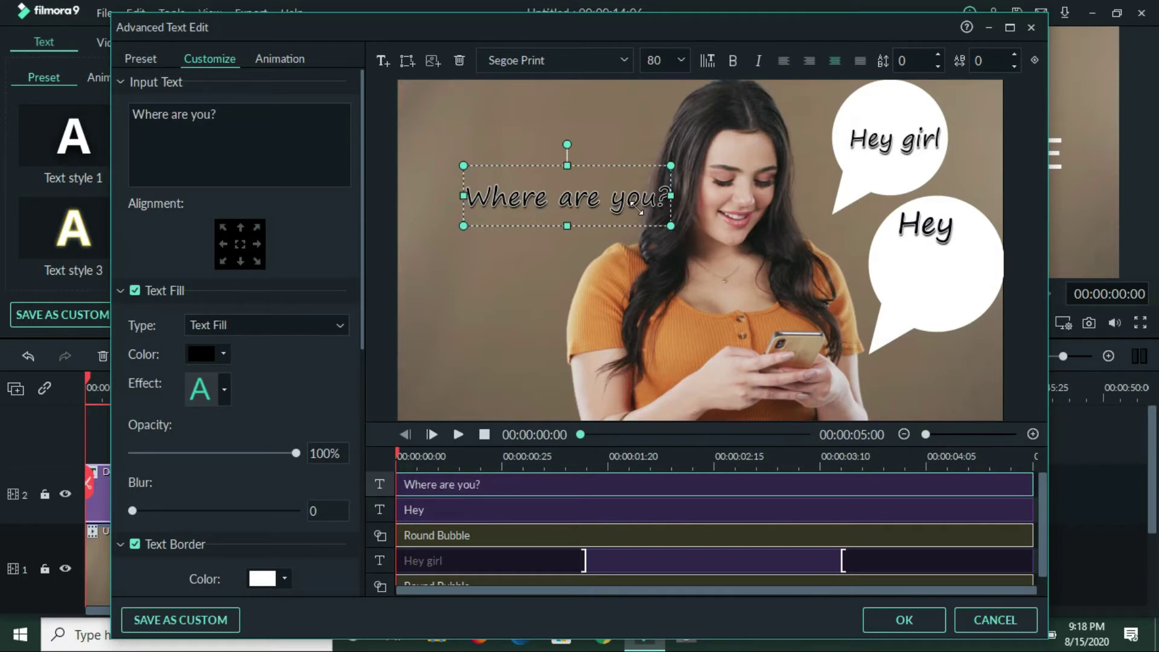
pyautogui.moveTo(640, 213); pyautogui.dragTo(583, 167)
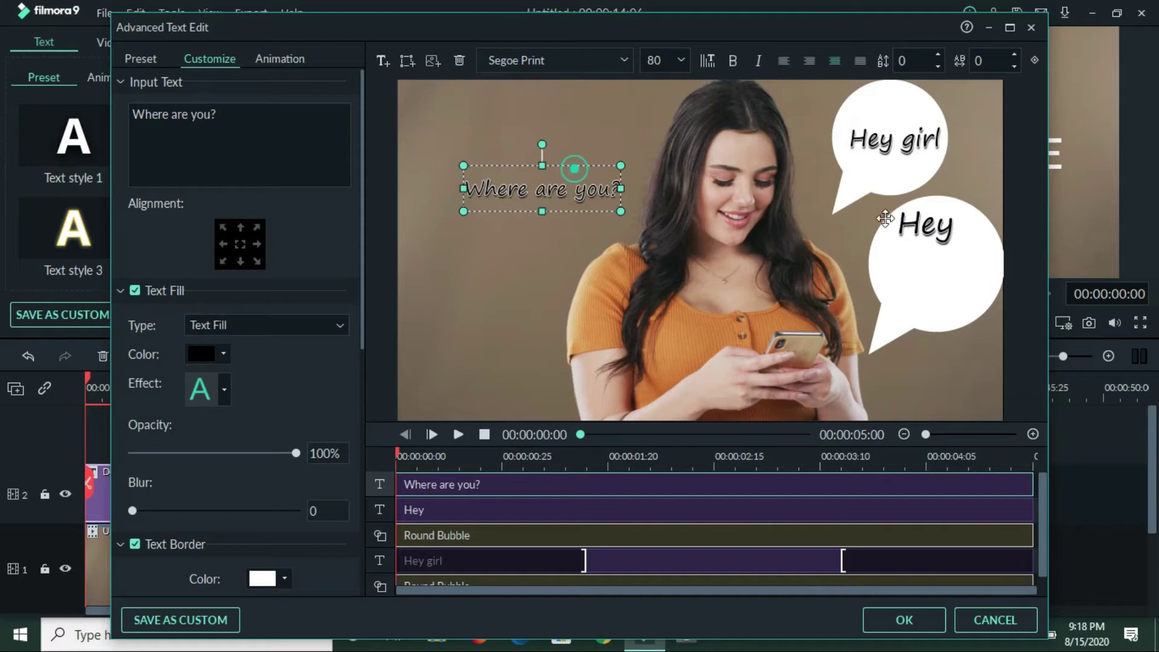
pyautogui.moveTo(885, 219); pyautogui.dragTo(887, 221)
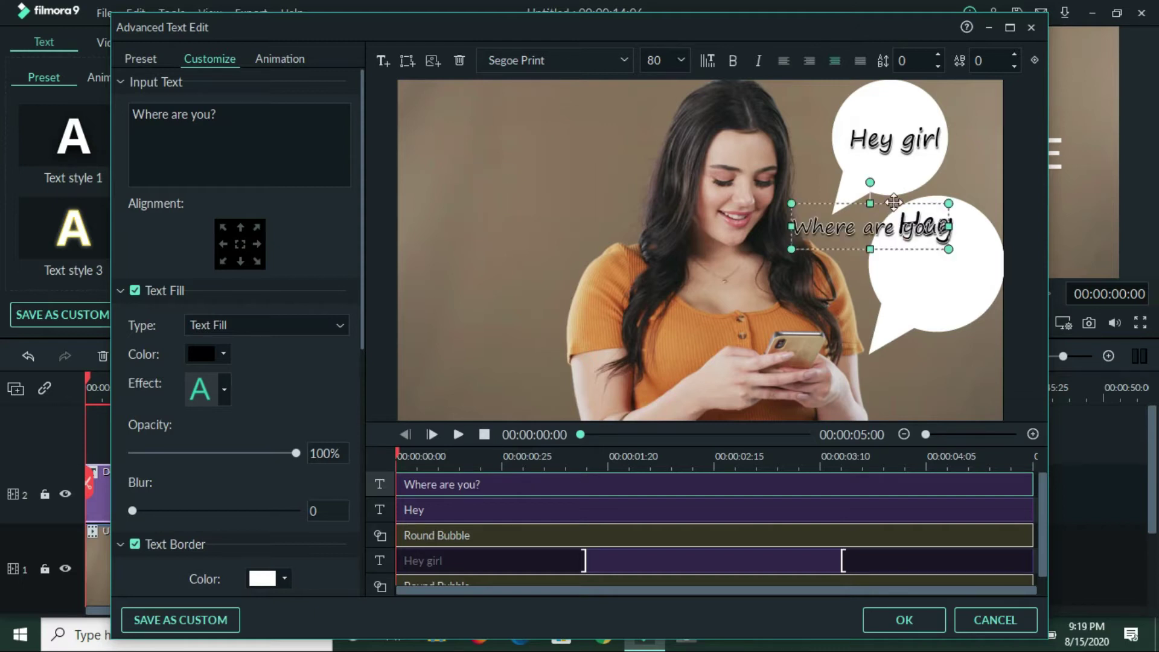
pyautogui.moveTo(946, 244); pyautogui.dragTo(940, 232)
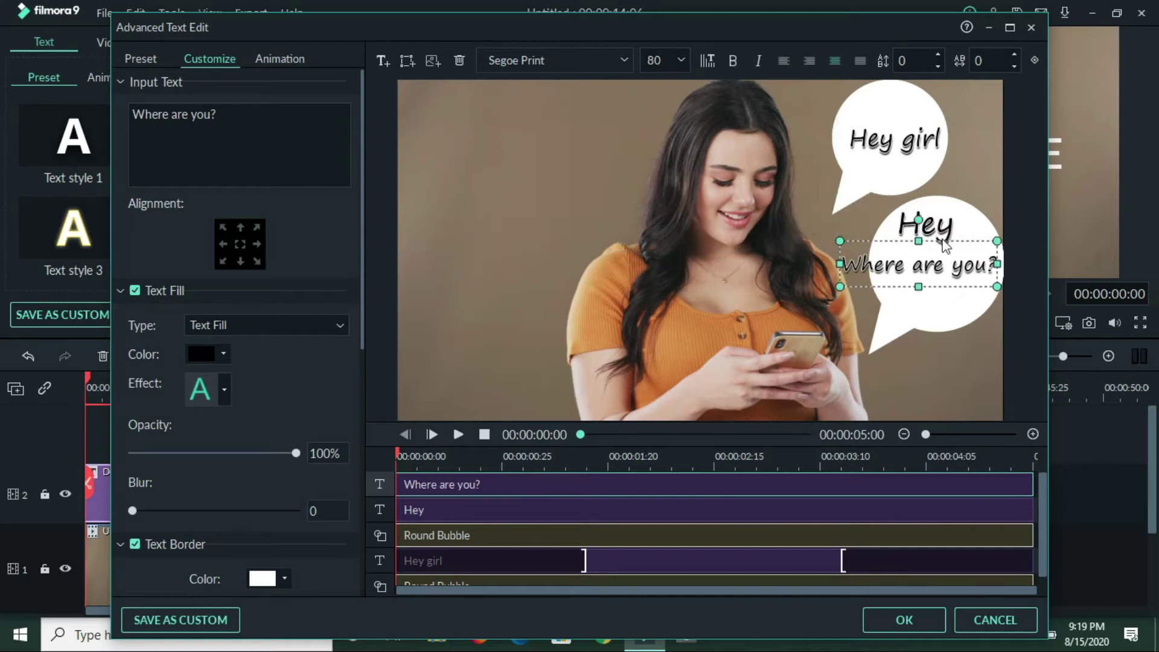
# Enlarge the lower bubble and make 'Where are you?' slightly smaller and lower
pyautogui.click(955, 209)
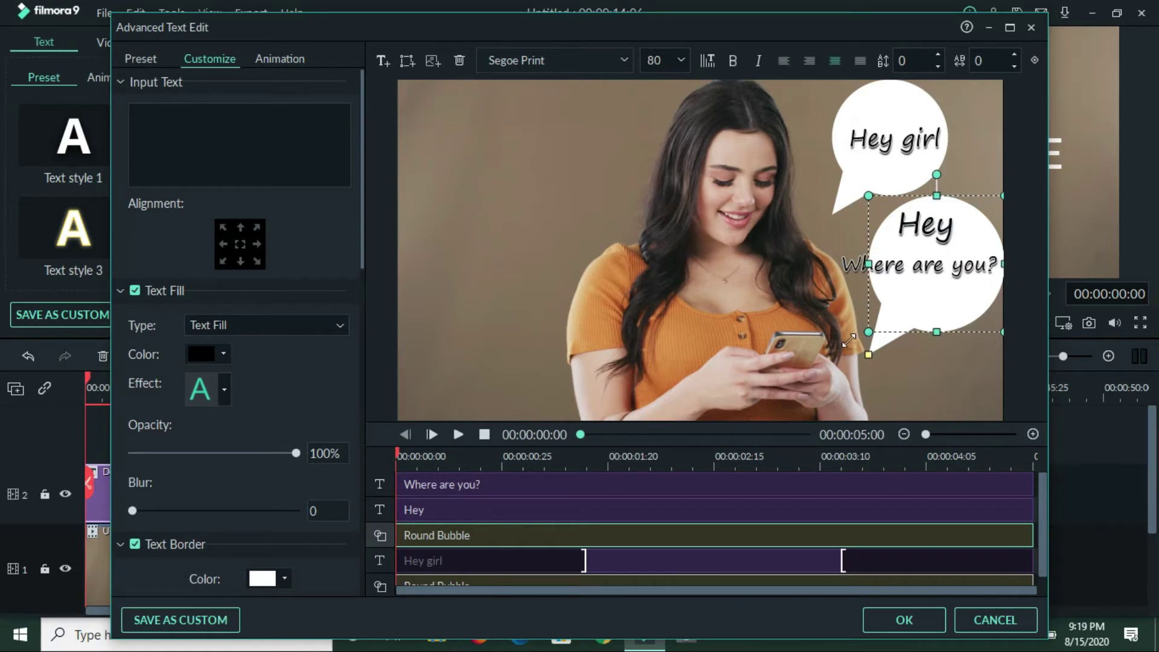
pyautogui.moveTo(850, 341); pyautogui.dragTo(844, 346)
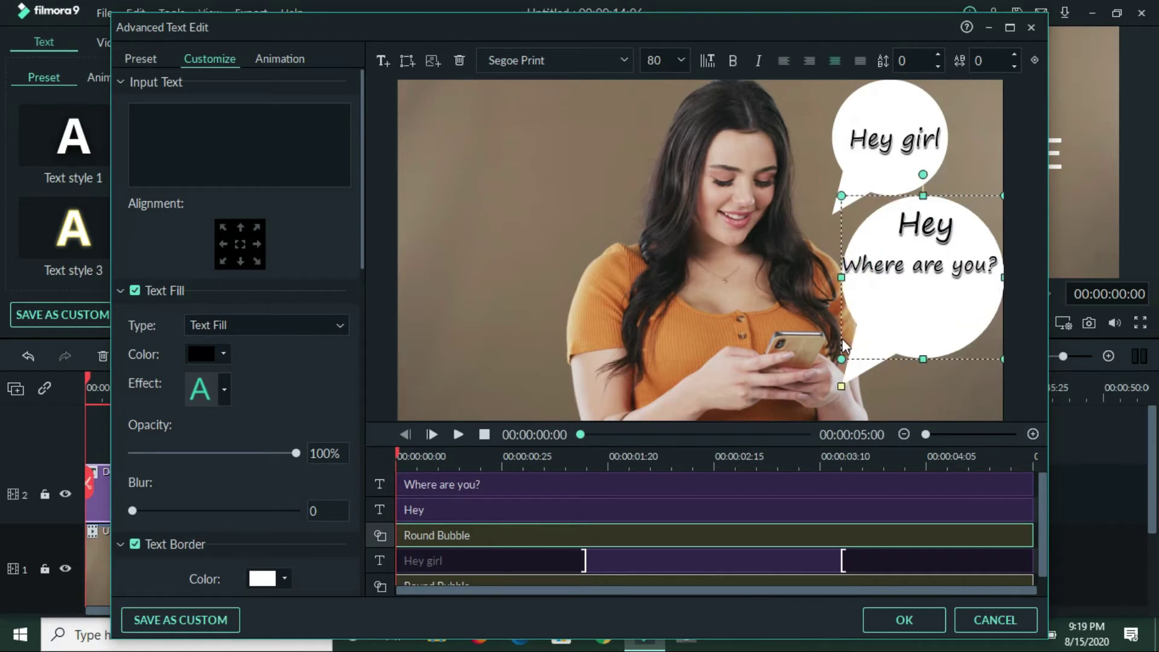
pyautogui.click(907, 265)
pyautogui.moveTo(907, 265); pyautogui.dragTo(914, 278)
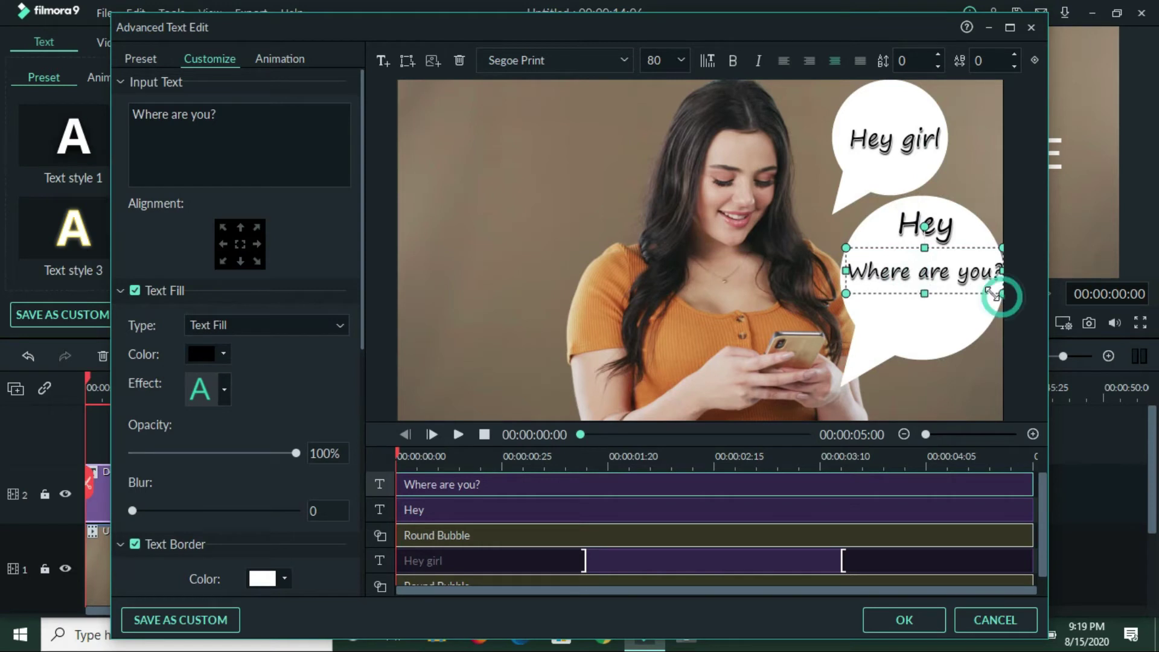
pyautogui.moveTo(1002, 296); pyautogui.dragTo(994, 291)
# Change the lower bubble's greeting from 'Hey' to 'Hey!'
pyautogui.click(945, 227)
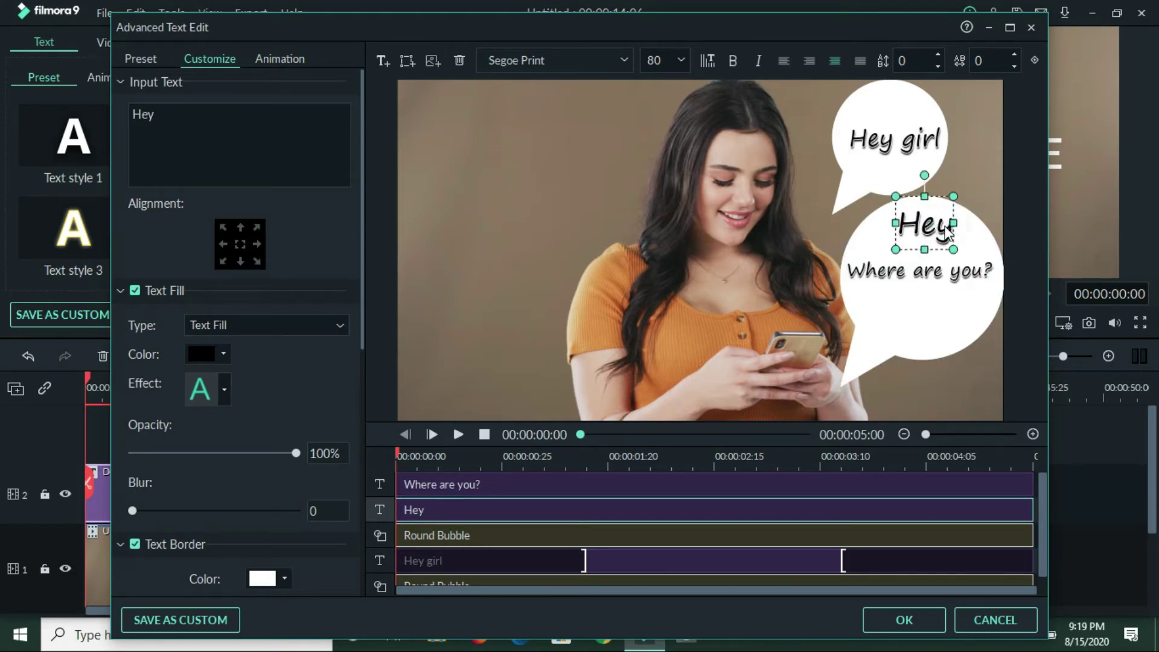
pyautogui.click(188, 116)
pyautogui.write('!')
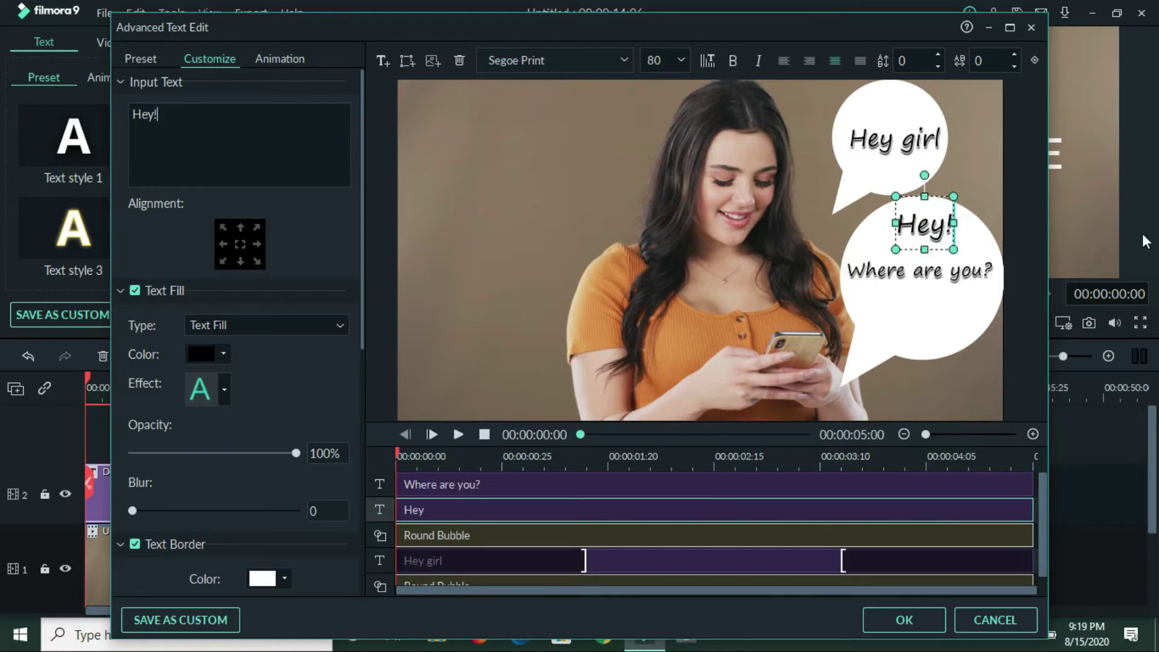
# Change the lower Round Bubble's shape fill from white to magenta (#ff00ff) using the full colour picker
pyautogui.click(958, 316)
pyautogui.scroll(-5, 215, 404)
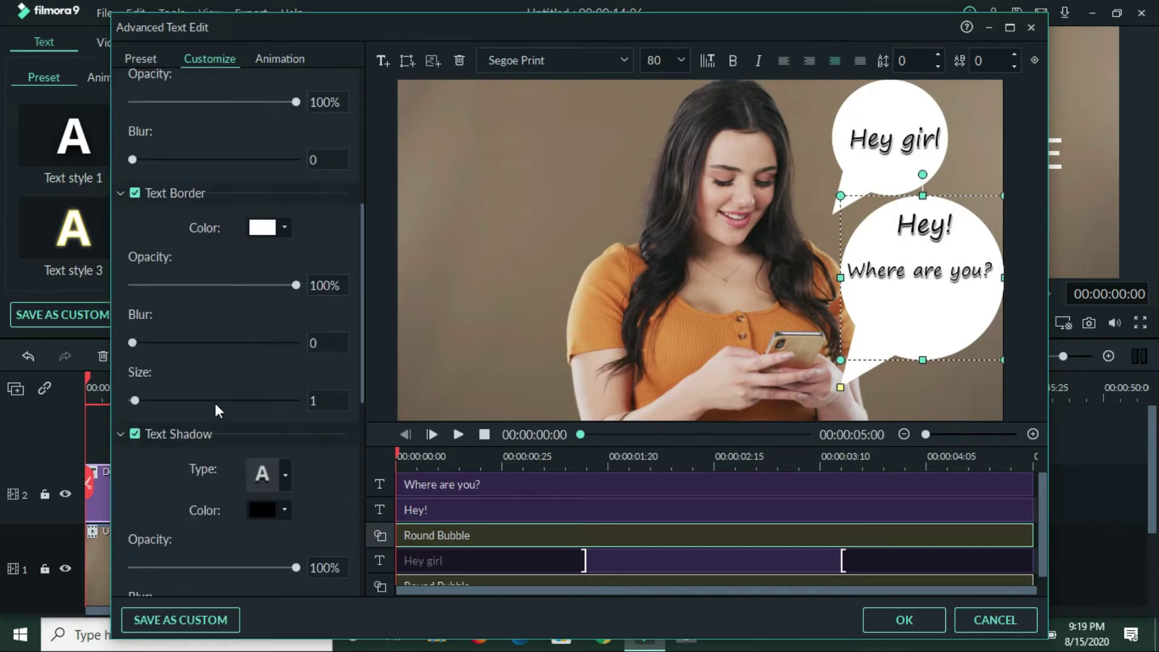
pyautogui.scroll(-5, 215, 403)
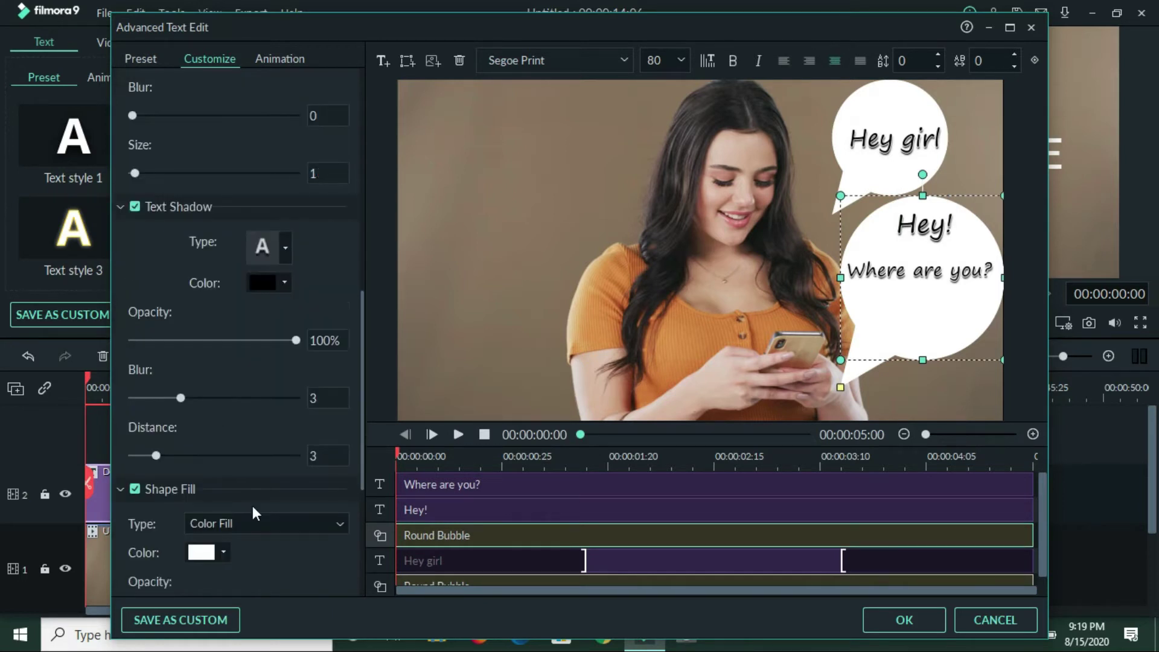
pyautogui.click(223, 551)
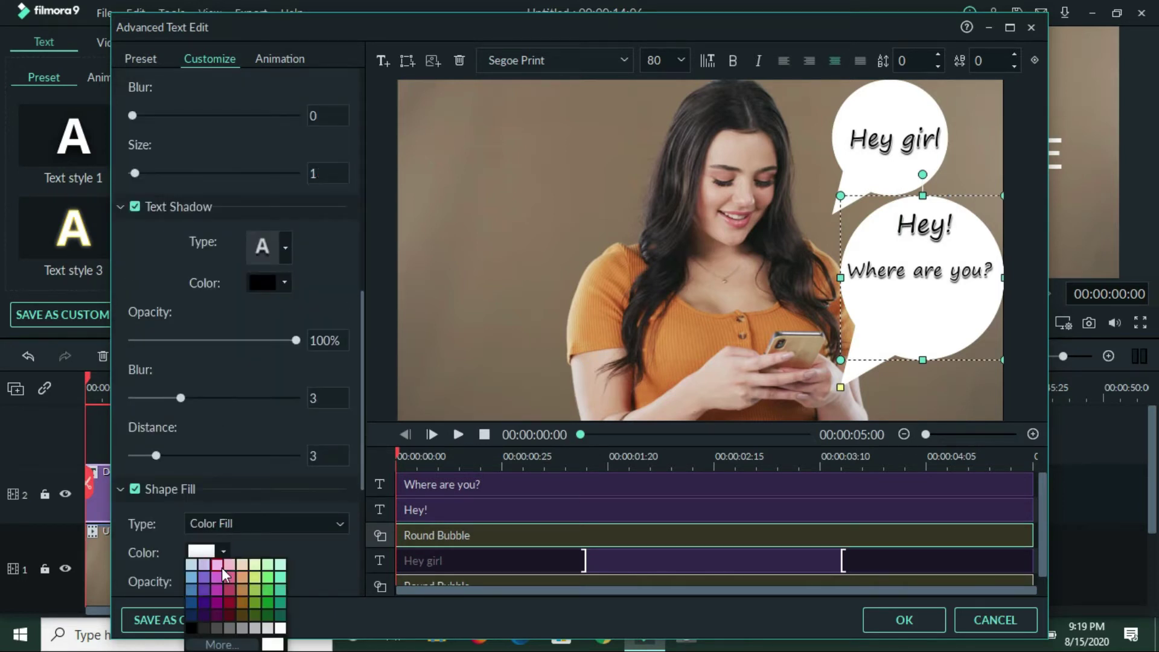
pyautogui.click(226, 645)
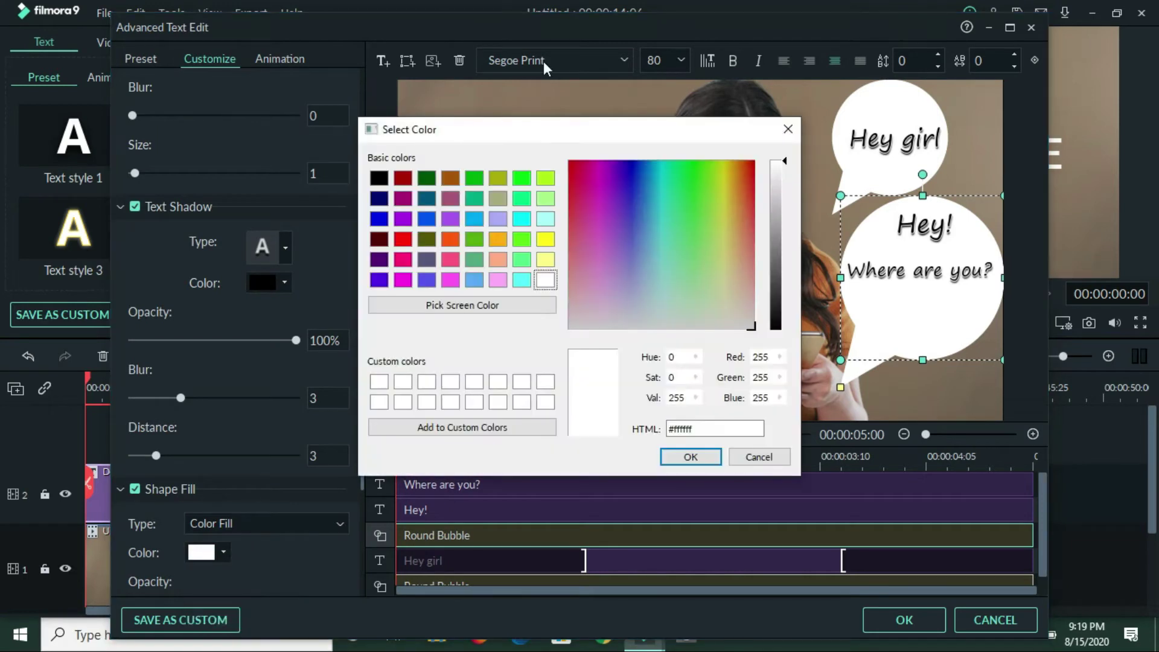
pyautogui.click(403, 279)
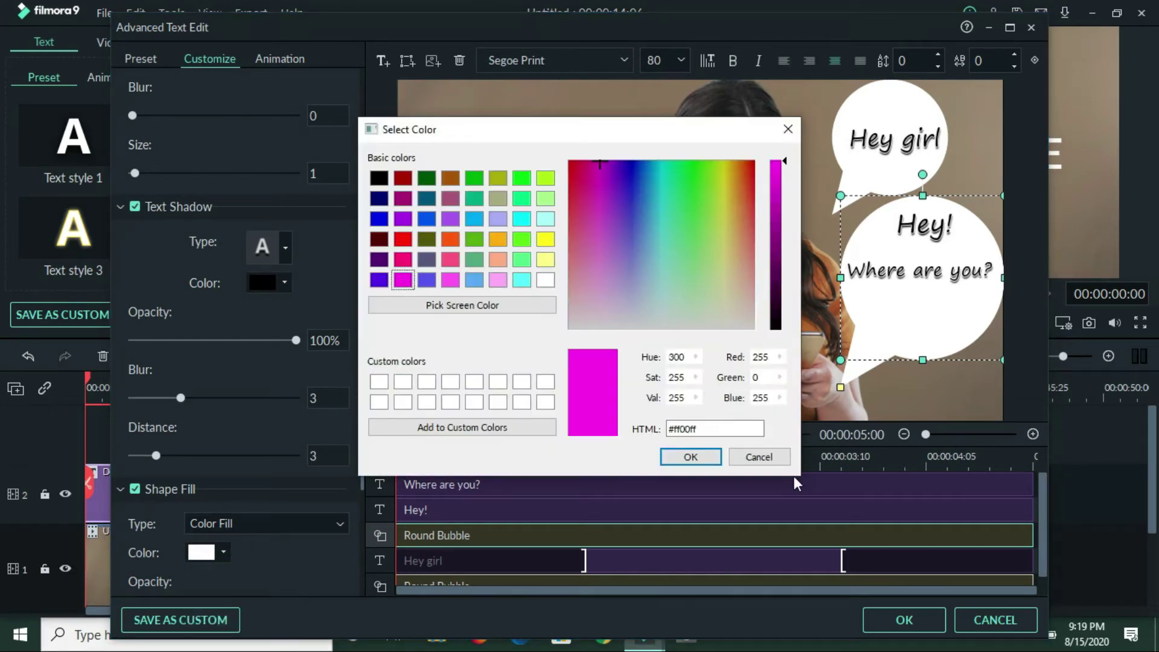
pyautogui.click(699, 461)
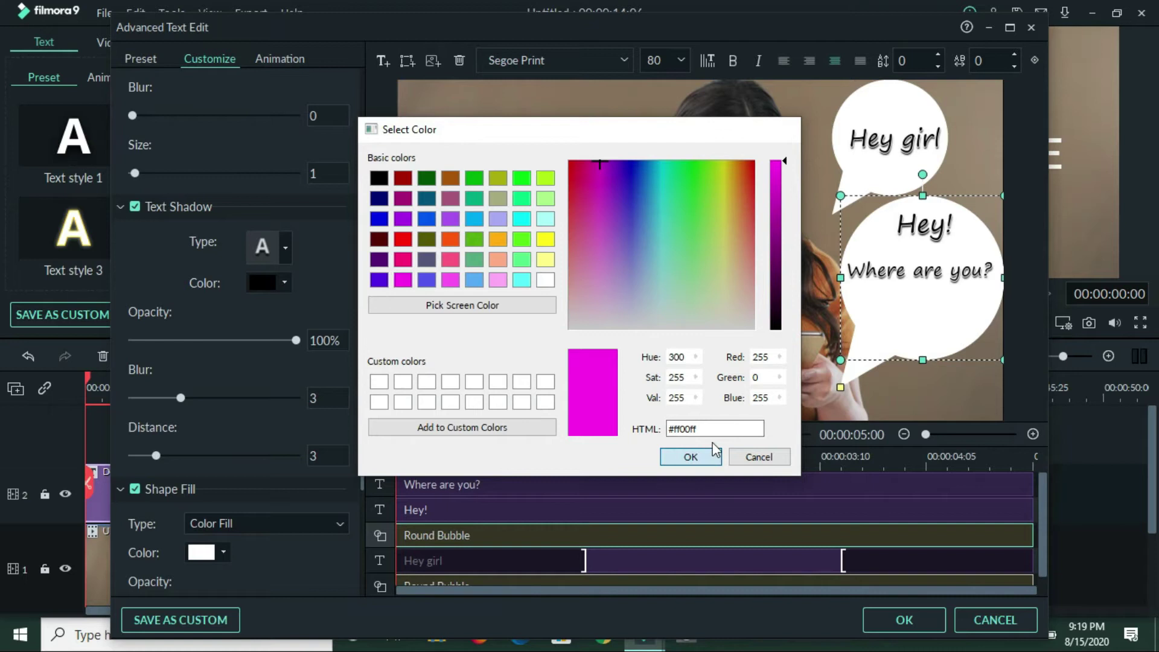
pyautogui.click(920, 151)
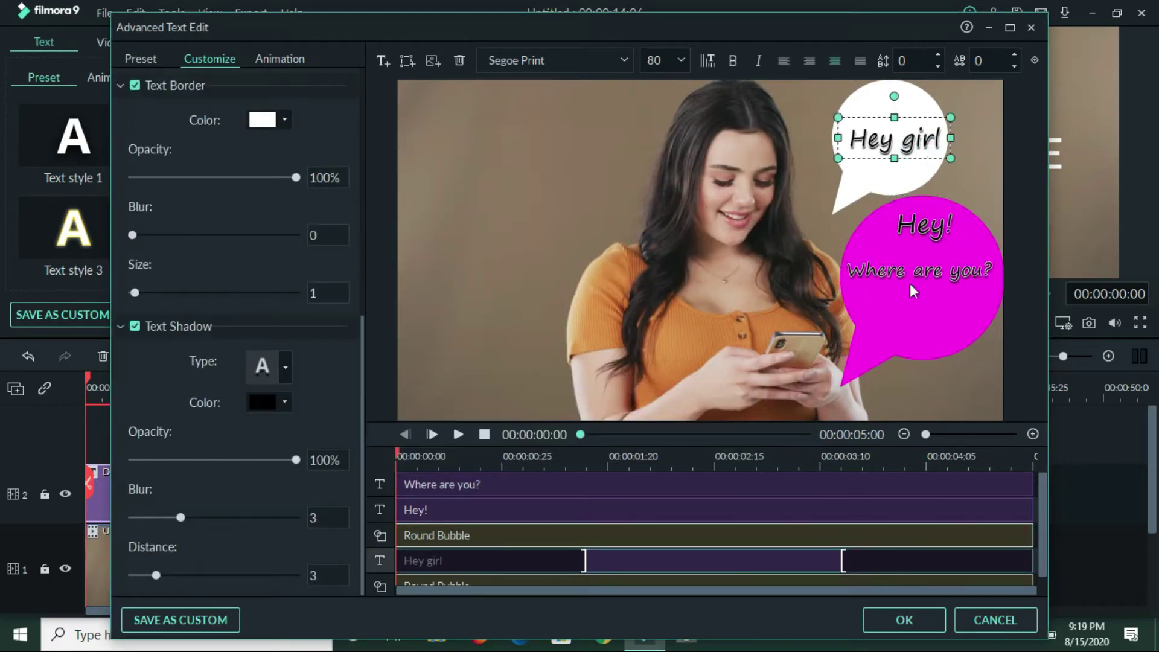
# Apply the Type Writer animation to the 'Hey!' text and the 'Where are you?' text
pyautogui.click(942, 250)
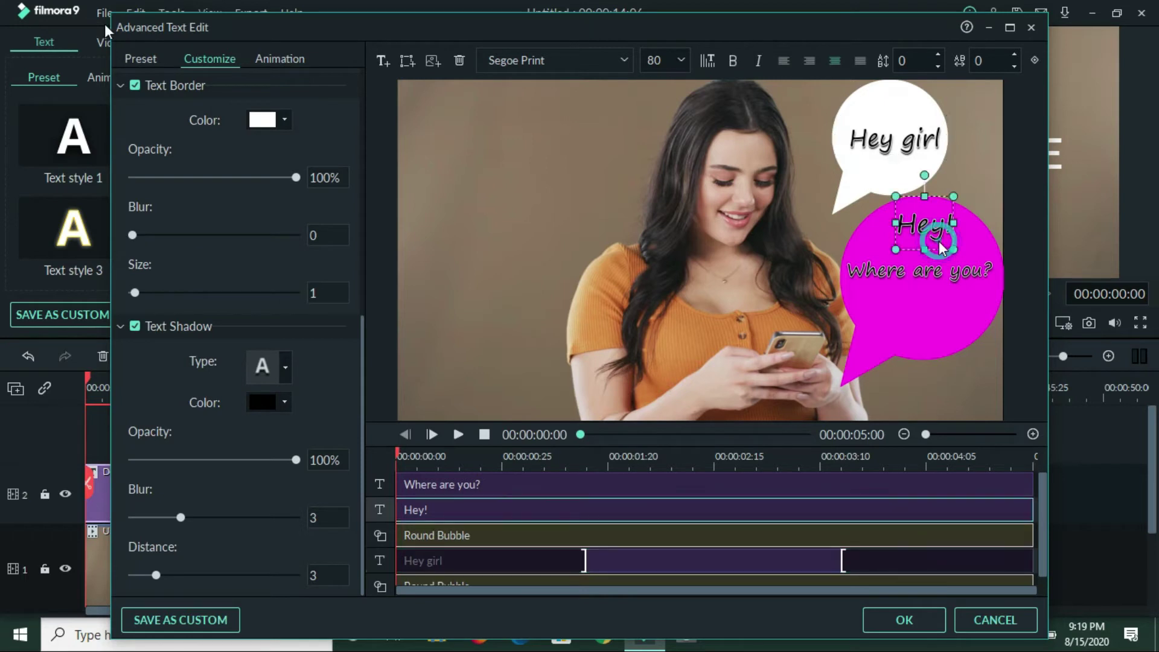
pyautogui.click(276, 57)
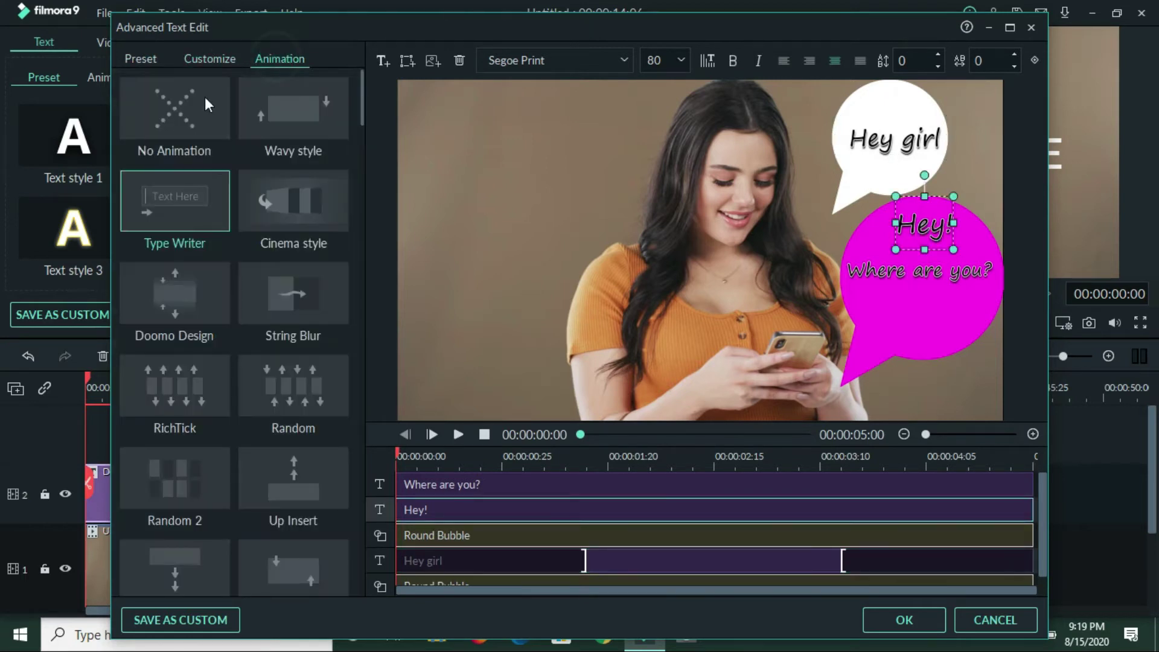
pyautogui.doubleClick(162, 194)
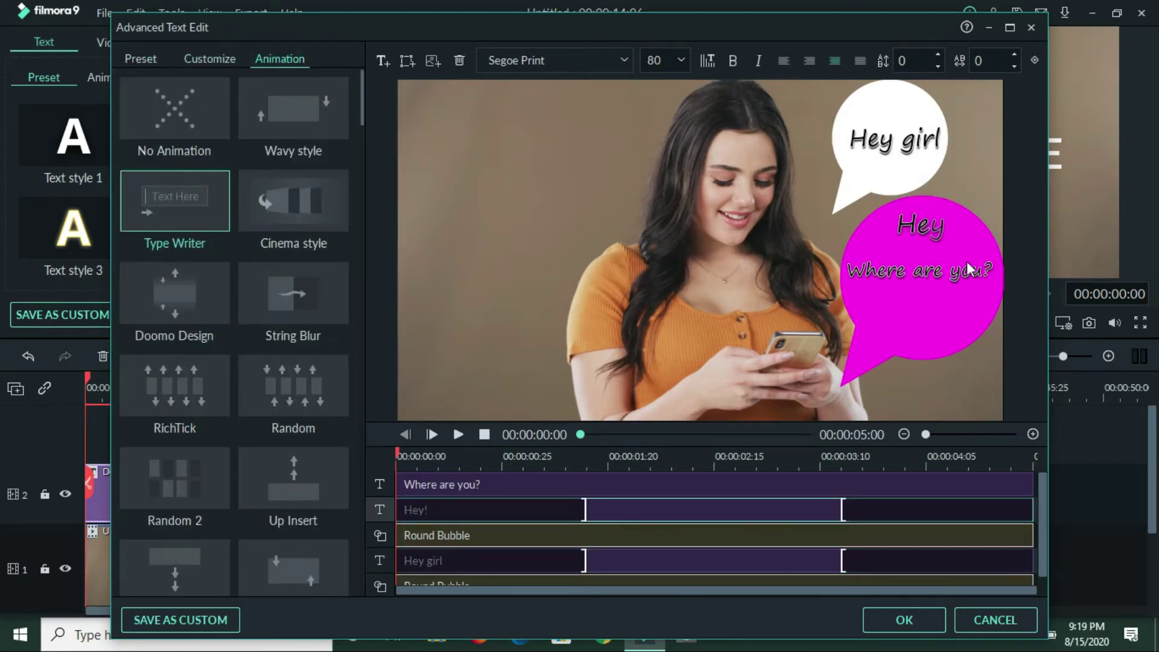
pyautogui.click(950, 279)
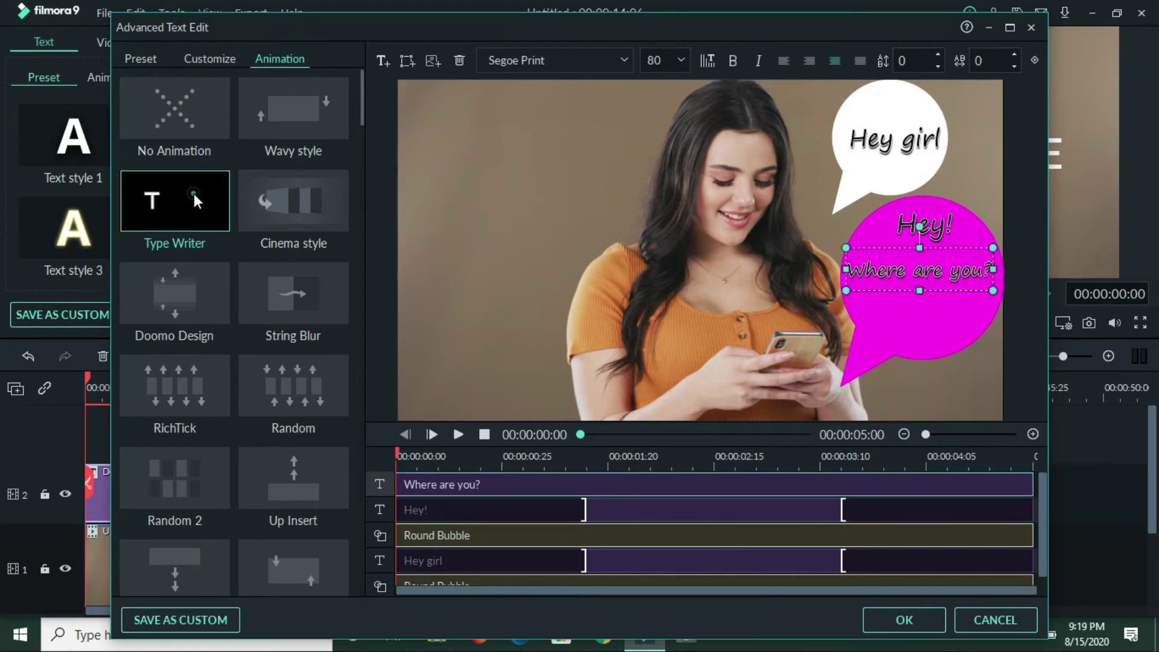
pyautogui.doubleClick(194, 194)
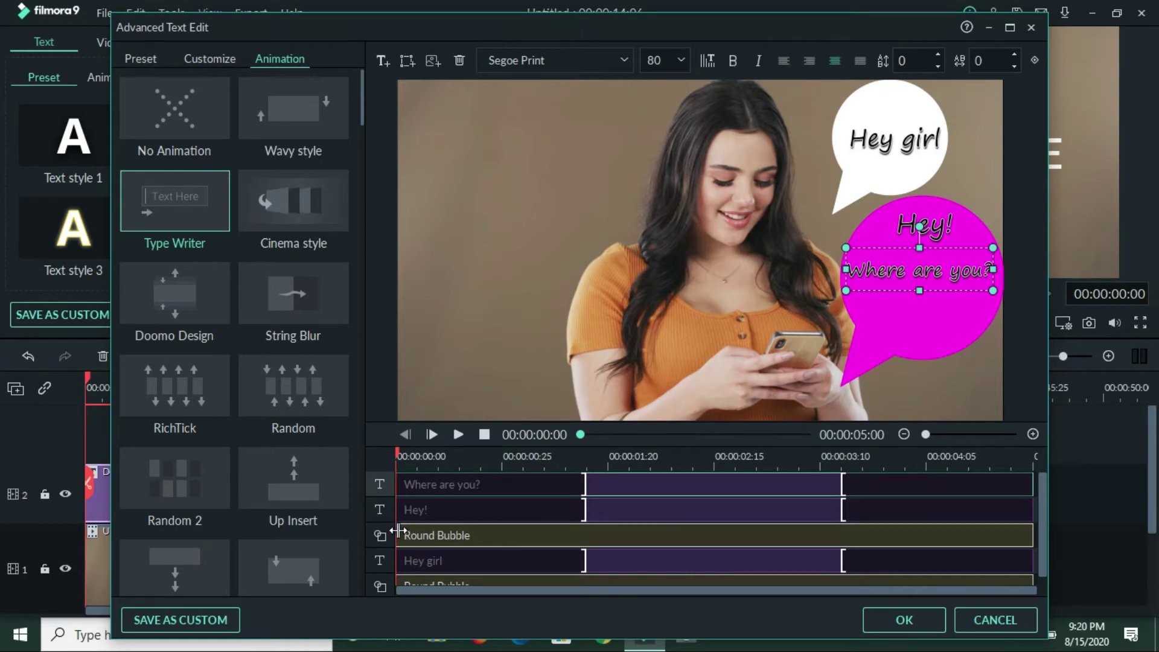
# Delay the start of the magenta bubble clip and the 'Where are you?' text clip
pyautogui.click(438, 530)
pyautogui.moveTo(437, 534); pyautogui.dragTo(460, 508)
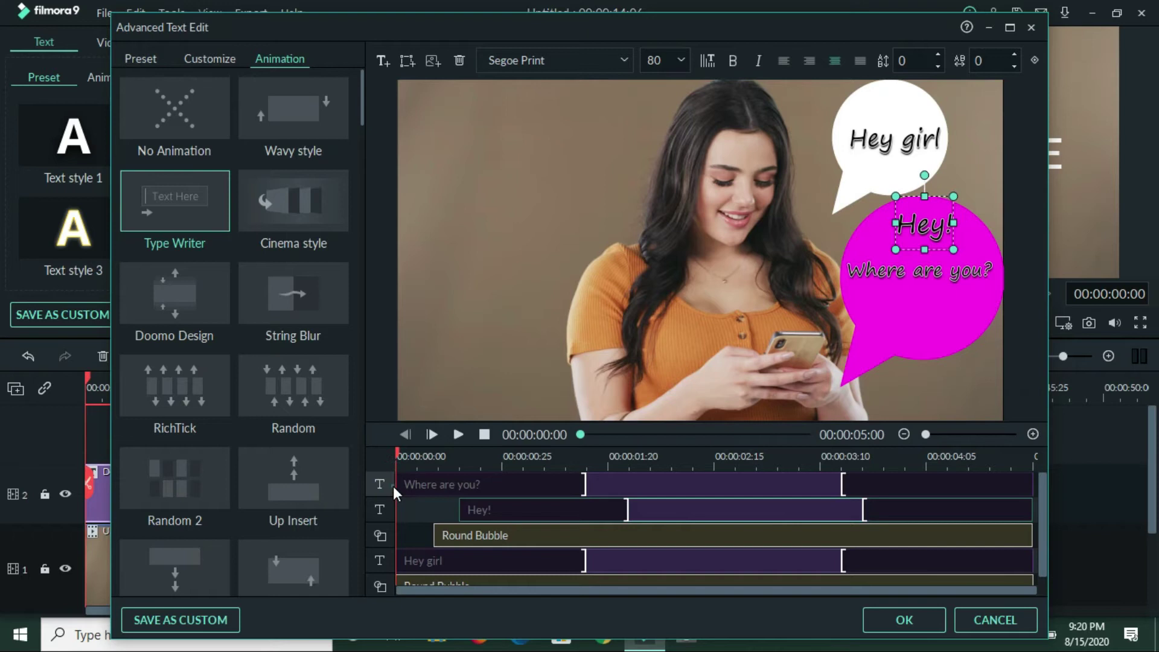
pyautogui.click(413, 483)
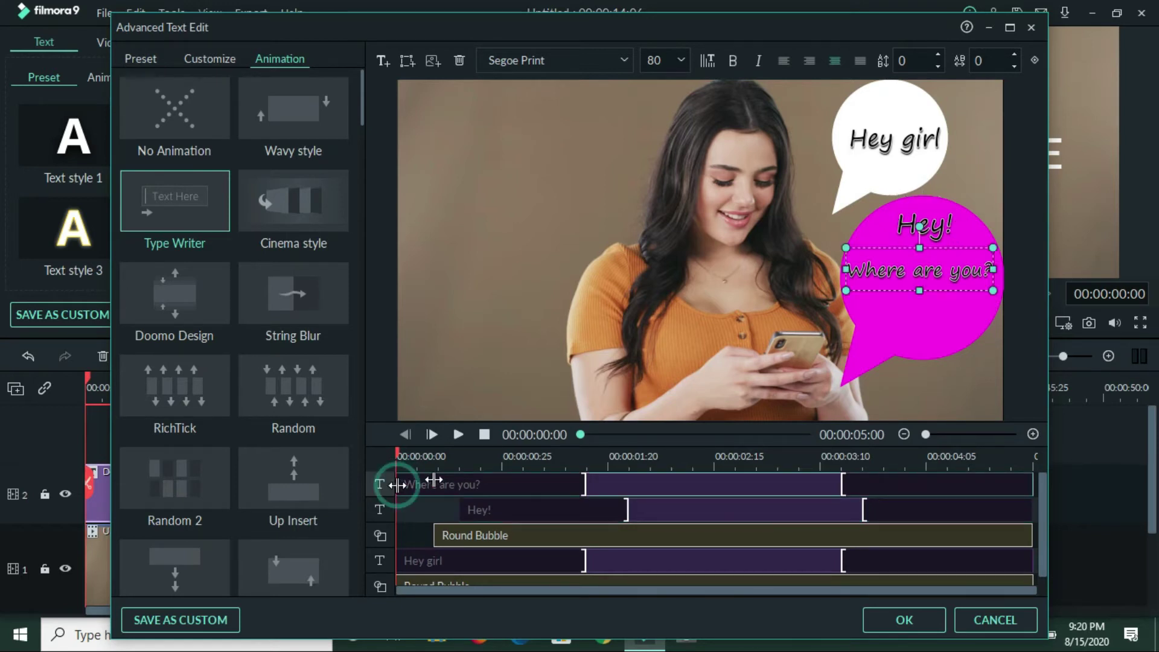
pyautogui.moveTo(395, 484); pyautogui.dragTo(514, 480)
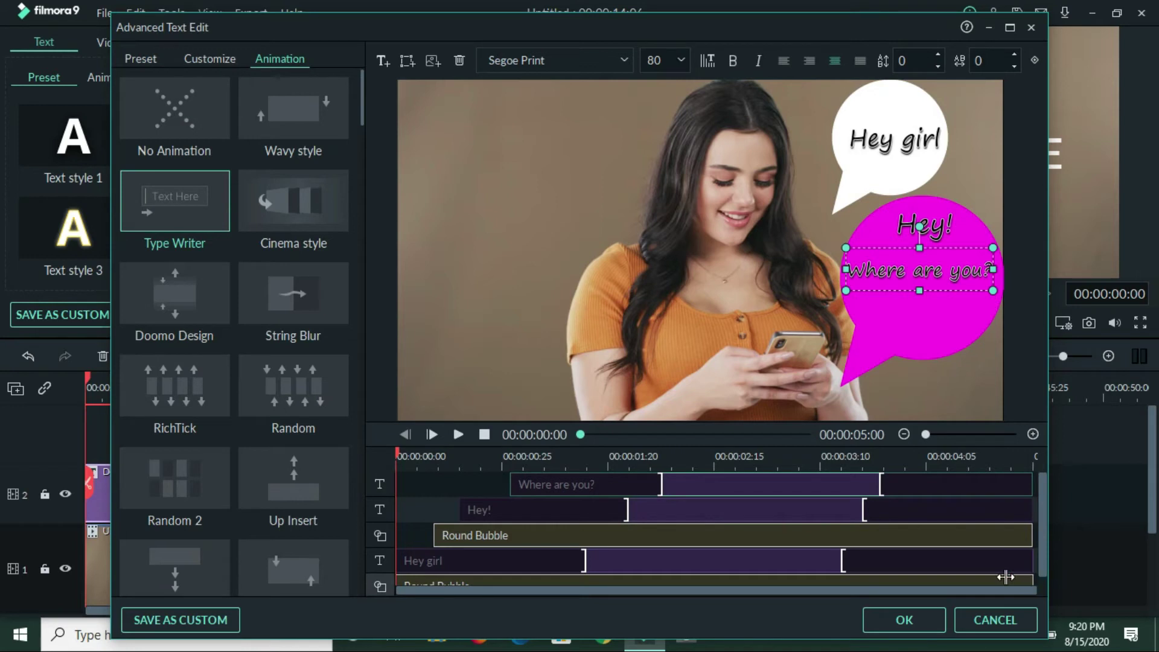
# Shorten the white Hey girl bubble clip and preview the title playback
pyautogui.click(1030, 581)
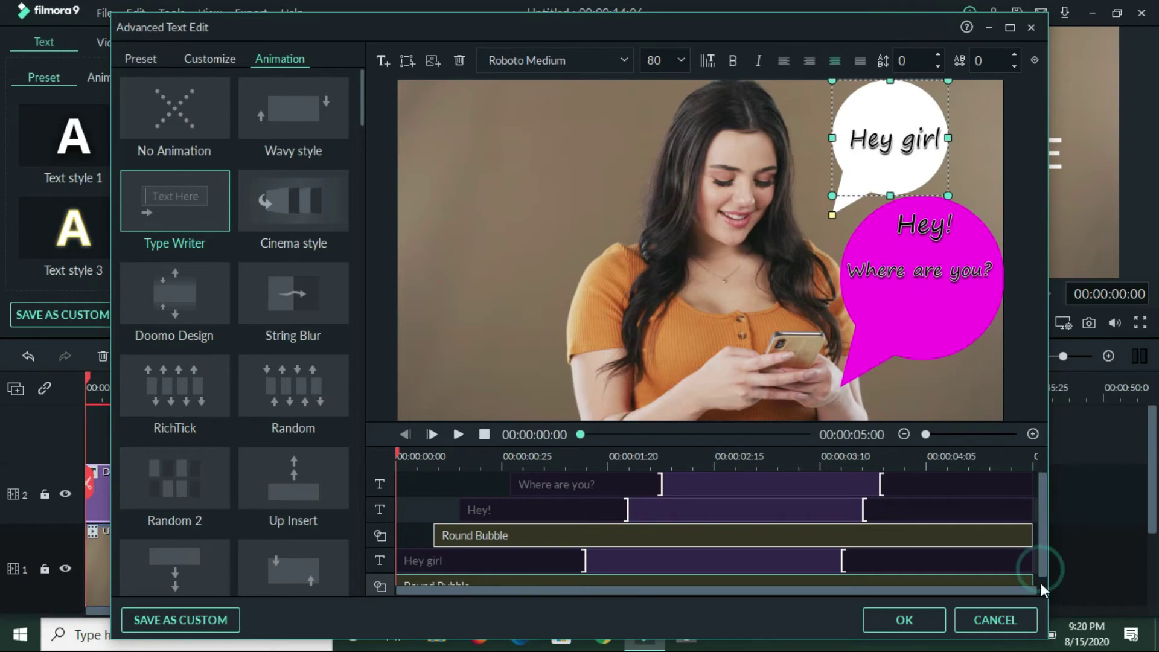
pyautogui.scroll(-1, 1039, 581)
pyautogui.moveTo(1031, 569); pyautogui.dragTo(984, 544)
pyautogui.click(1000, 553)
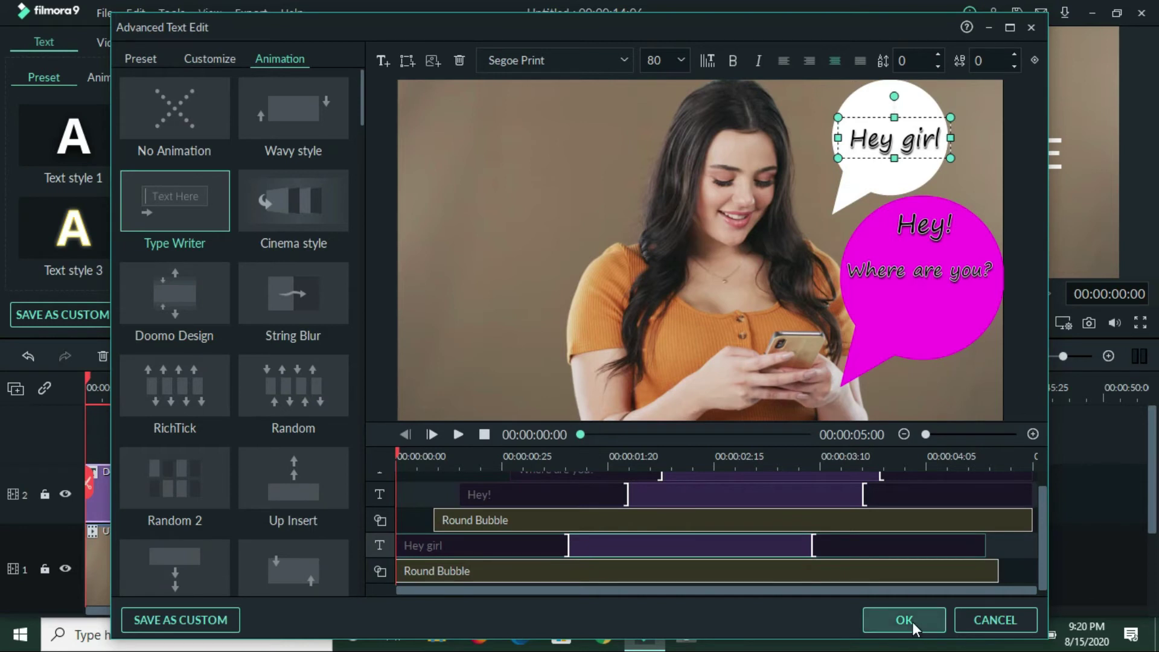
pyautogui.click(458, 435)
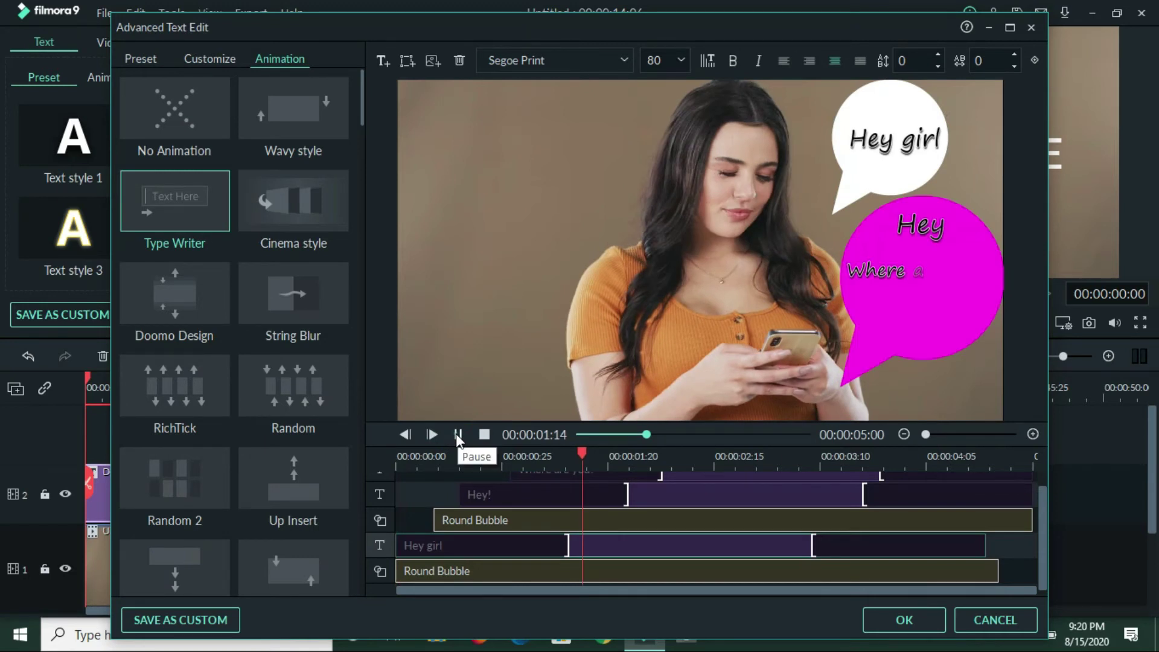
# Stop the preview and push back the starts of the magenta bubble, 'Hey!' and 'Where are you?' clips
pyautogui.click(457, 434)
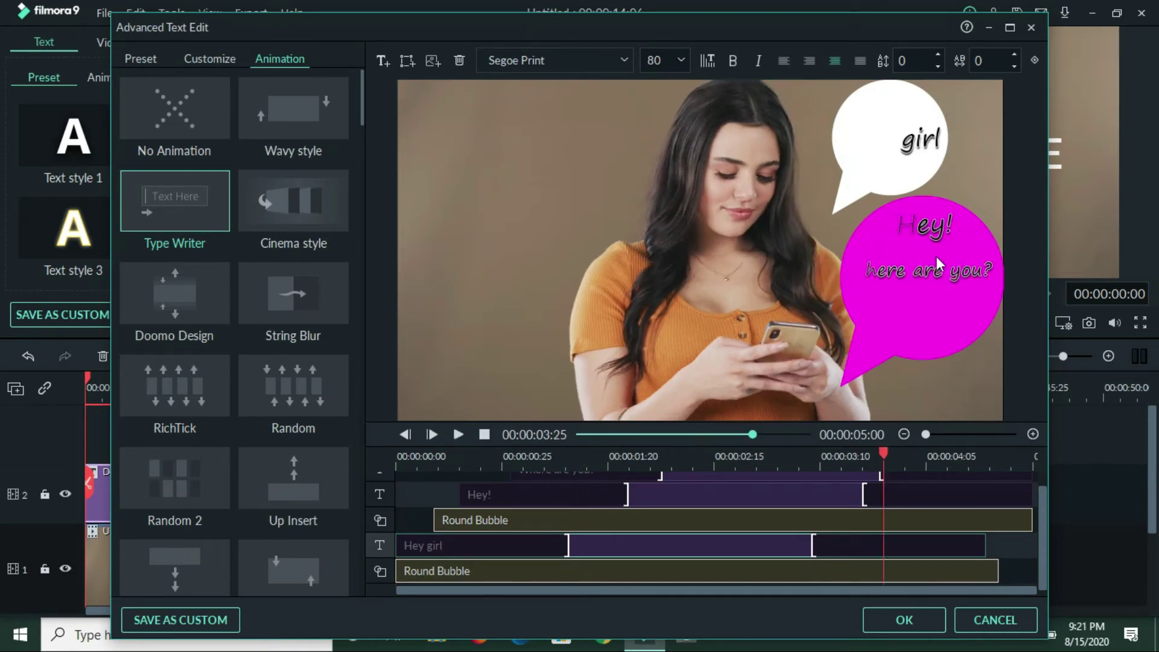
pyautogui.click(436, 519)
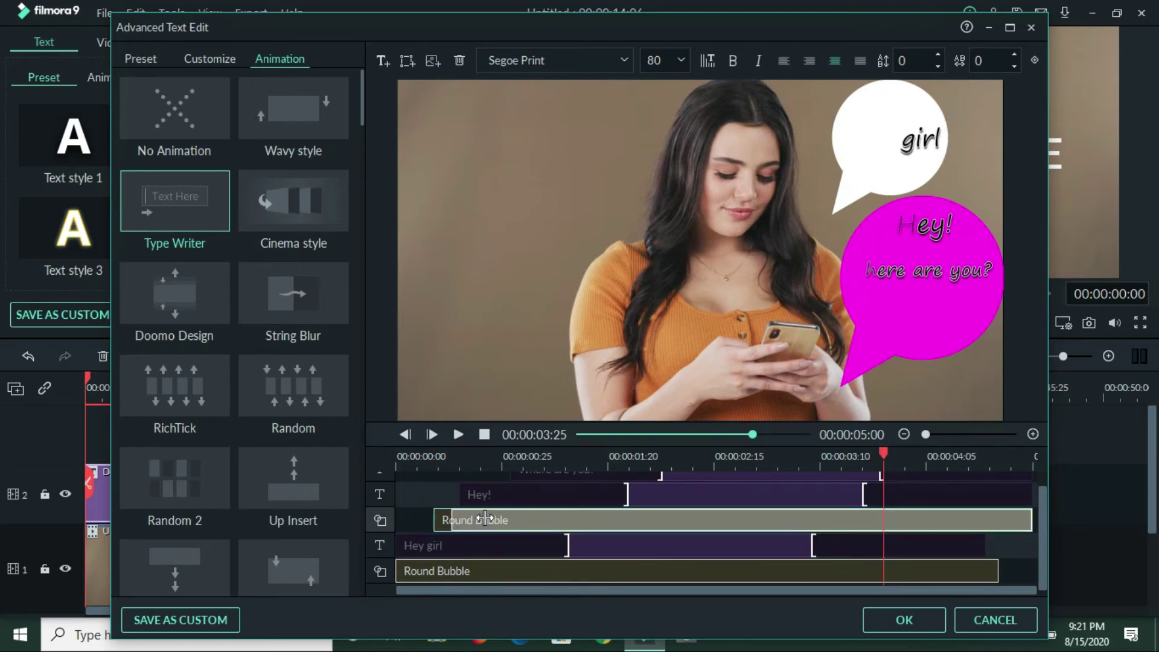
pyautogui.moveTo(485, 518); pyautogui.dragTo(485, 520)
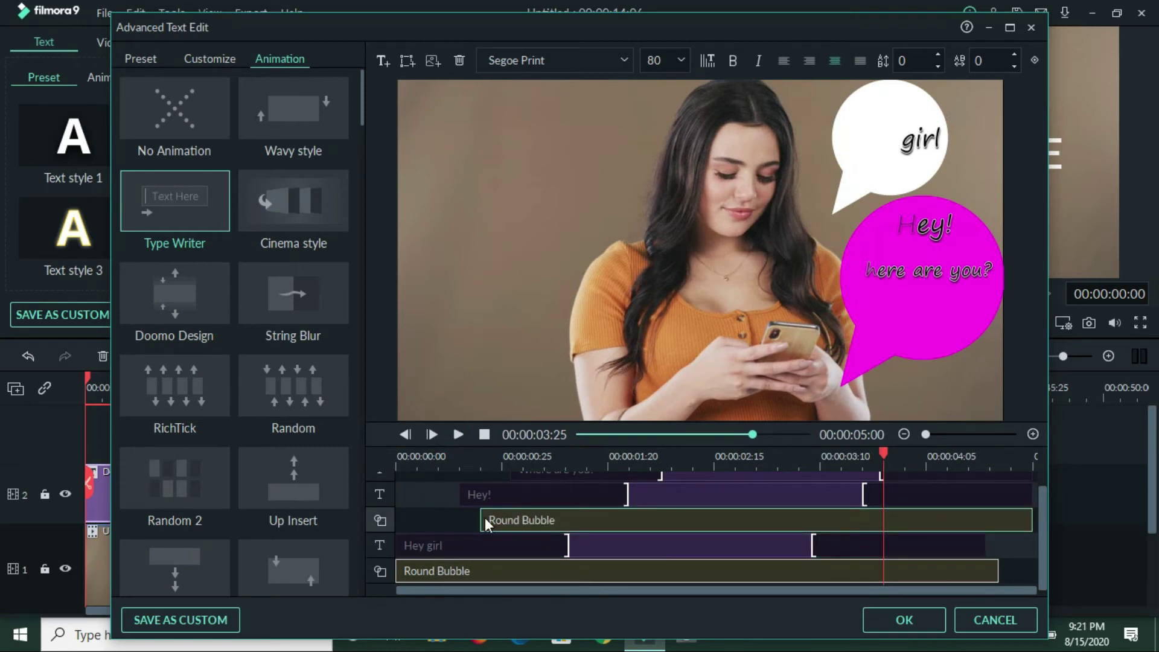
pyautogui.click(460, 490)
pyautogui.moveTo(537, 491); pyautogui.dragTo(538, 491)
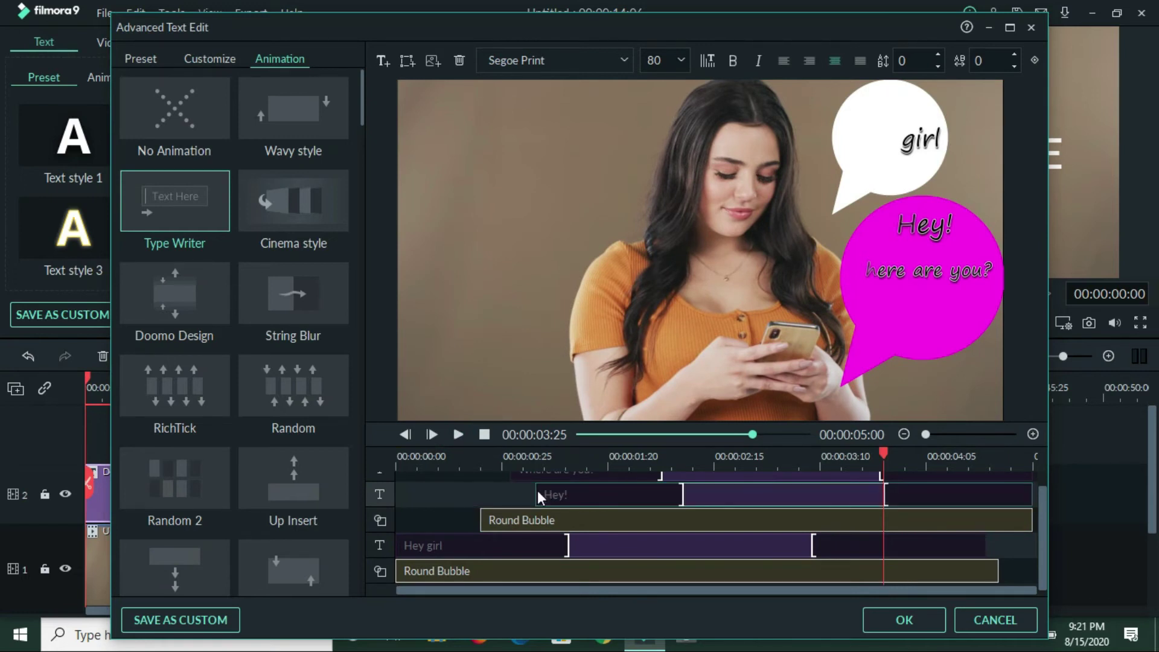
pyautogui.scroll(1, 509, 492)
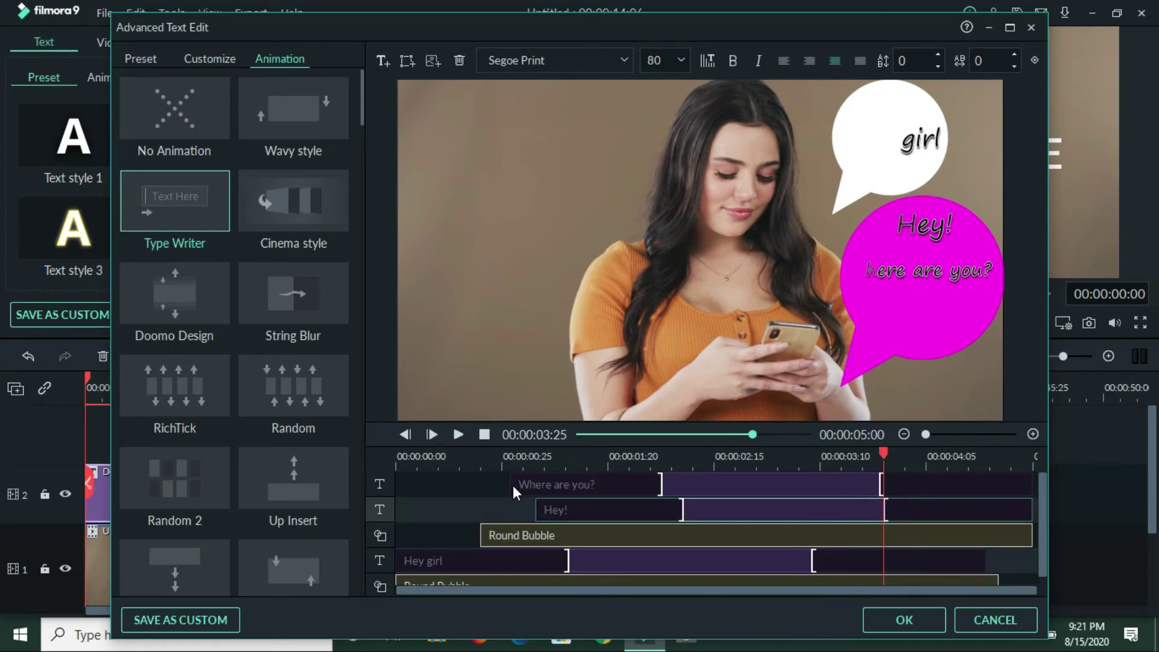
pyautogui.click(513, 483)
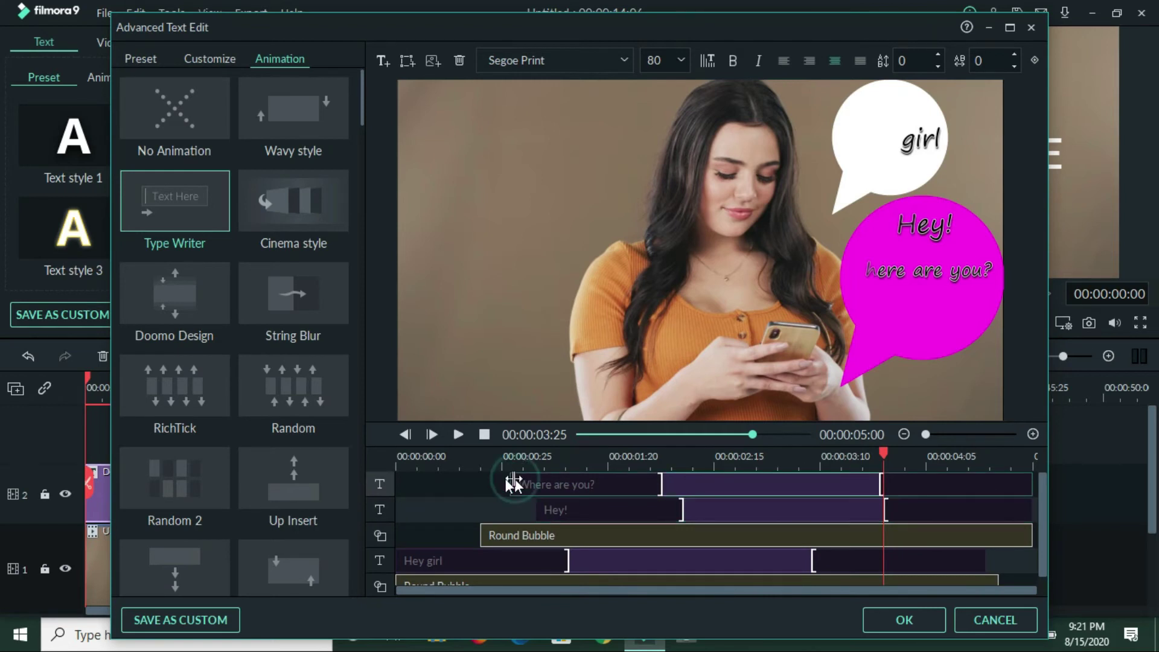
pyautogui.moveTo(513, 483); pyautogui.dragTo(554, 483)
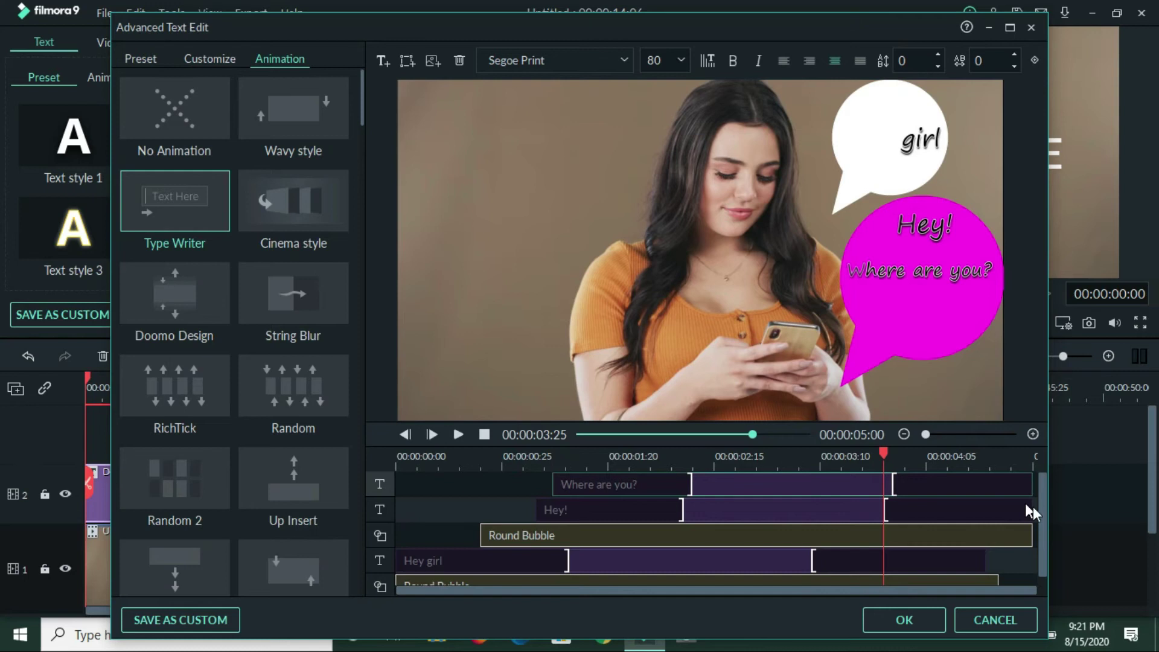
# End the 'Where are you?' and 'Hey!' texts earlier, and start 'Where are you?' slightly later
pyautogui.moveTo(1030, 505); pyautogui.dragTo(973, 534)
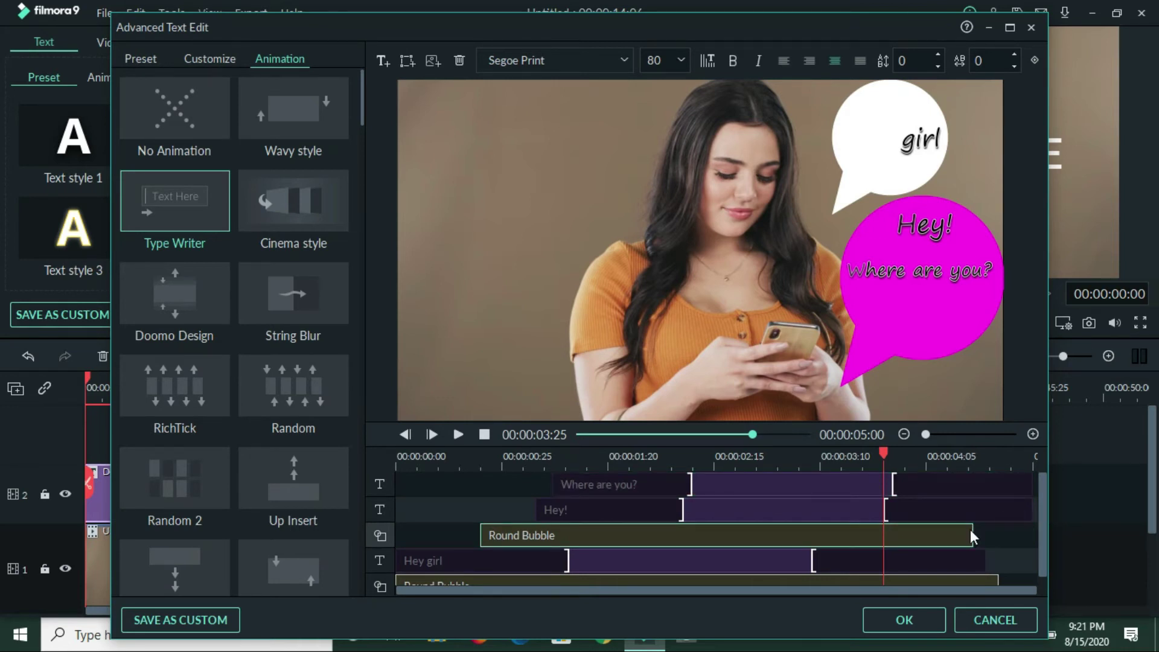
pyautogui.click(1014, 507)
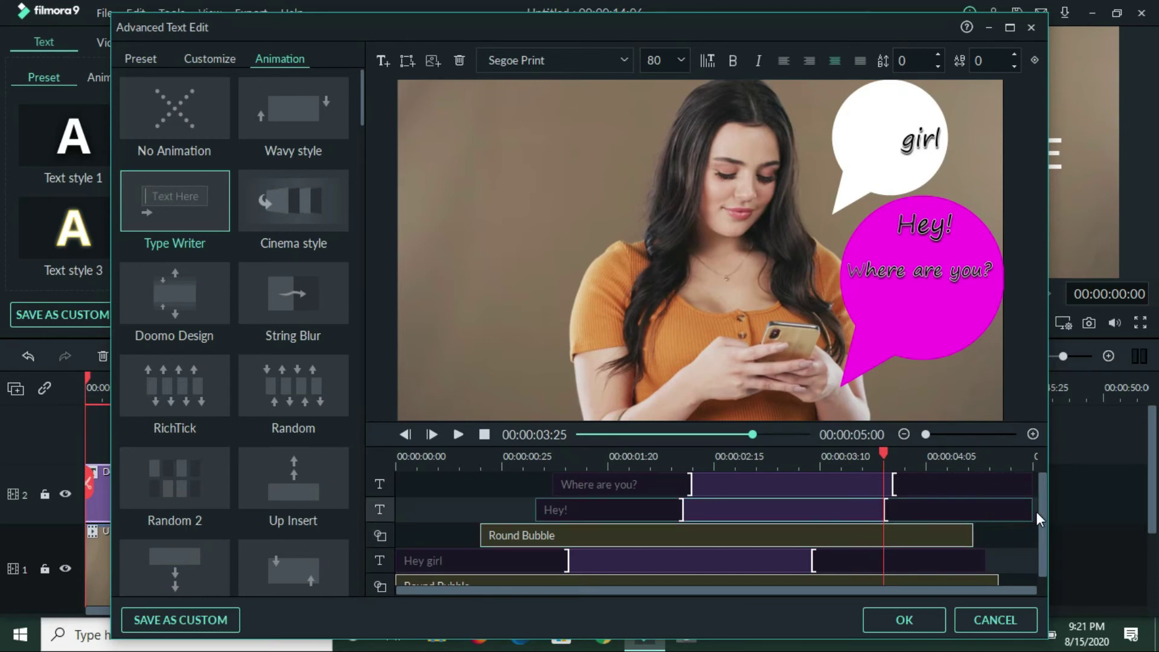
pyautogui.moveTo(1031, 509); pyautogui.dragTo(997, 510)
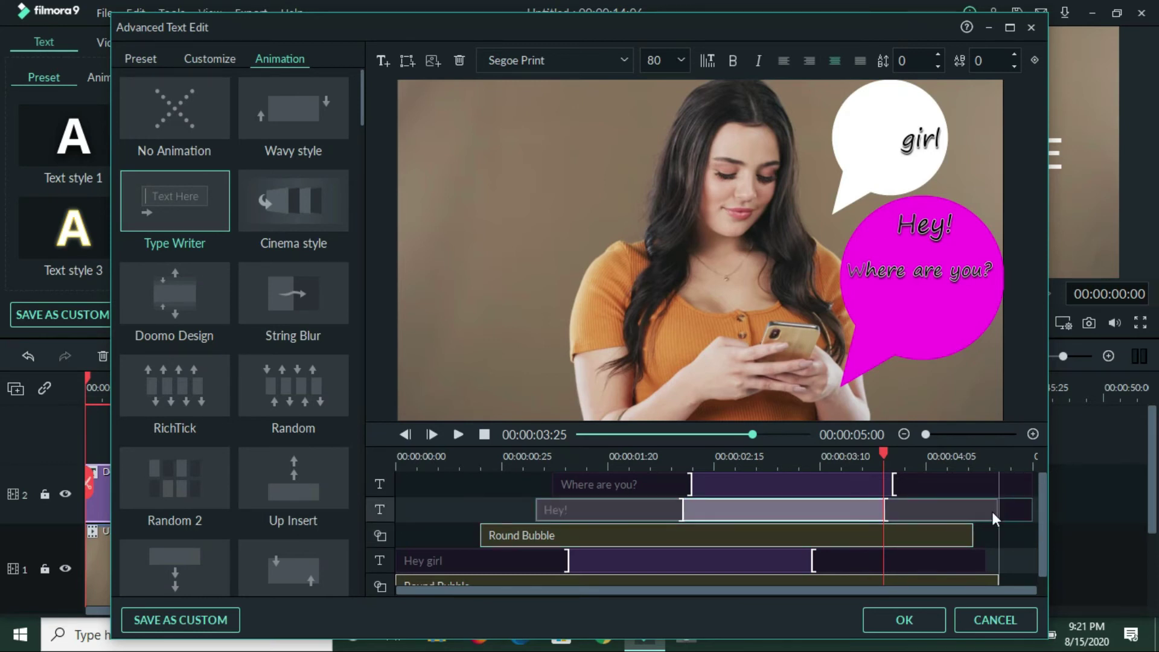
pyautogui.click(1032, 482)
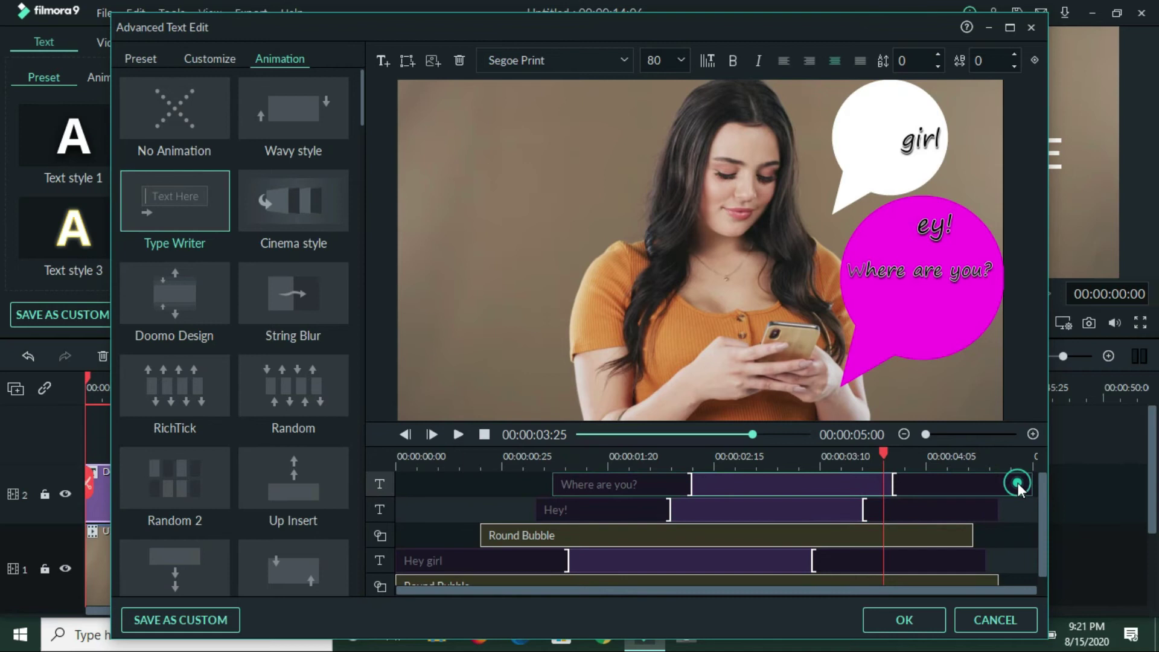
pyautogui.moveTo(1027, 482); pyautogui.dragTo(1015, 491)
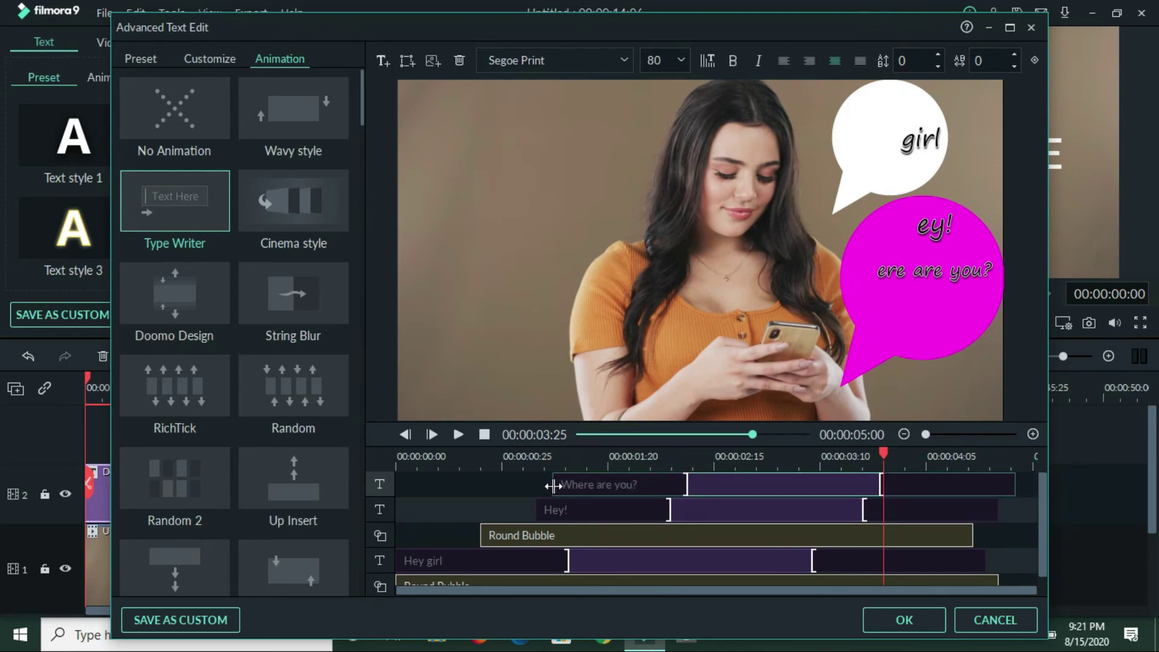
pyautogui.moveTo(554, 486); pyautogui.dragTo(562, 486)
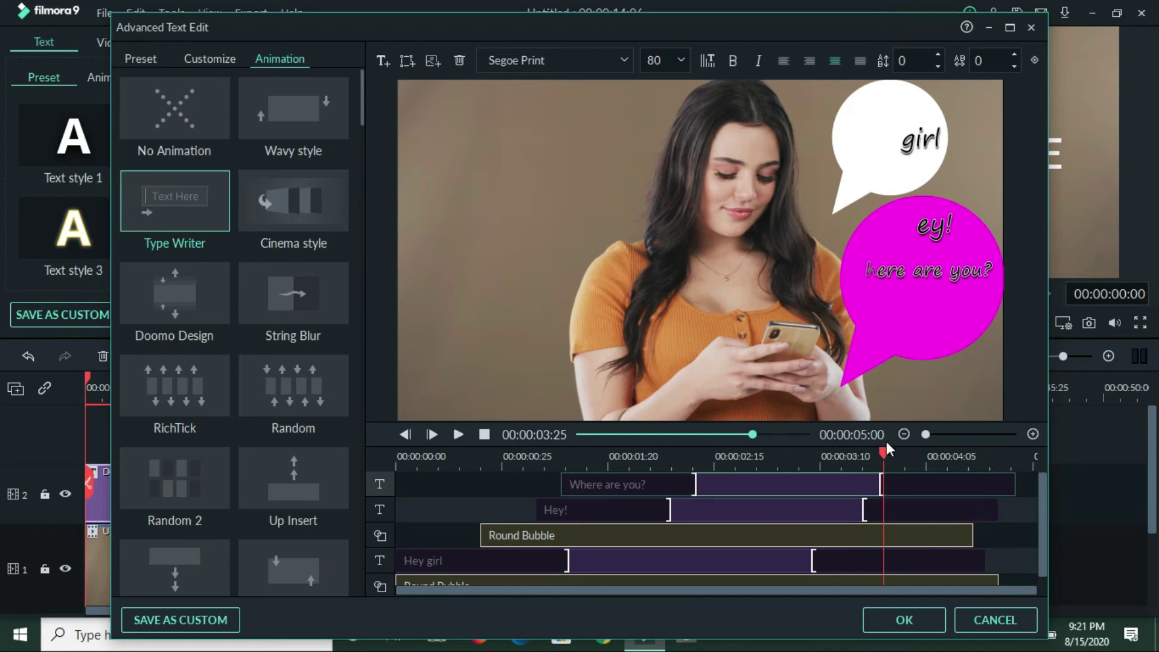
# Preview the title animation around the 3-second mark, returning to 00:00:03:05
pyautogui.click(781, 448)
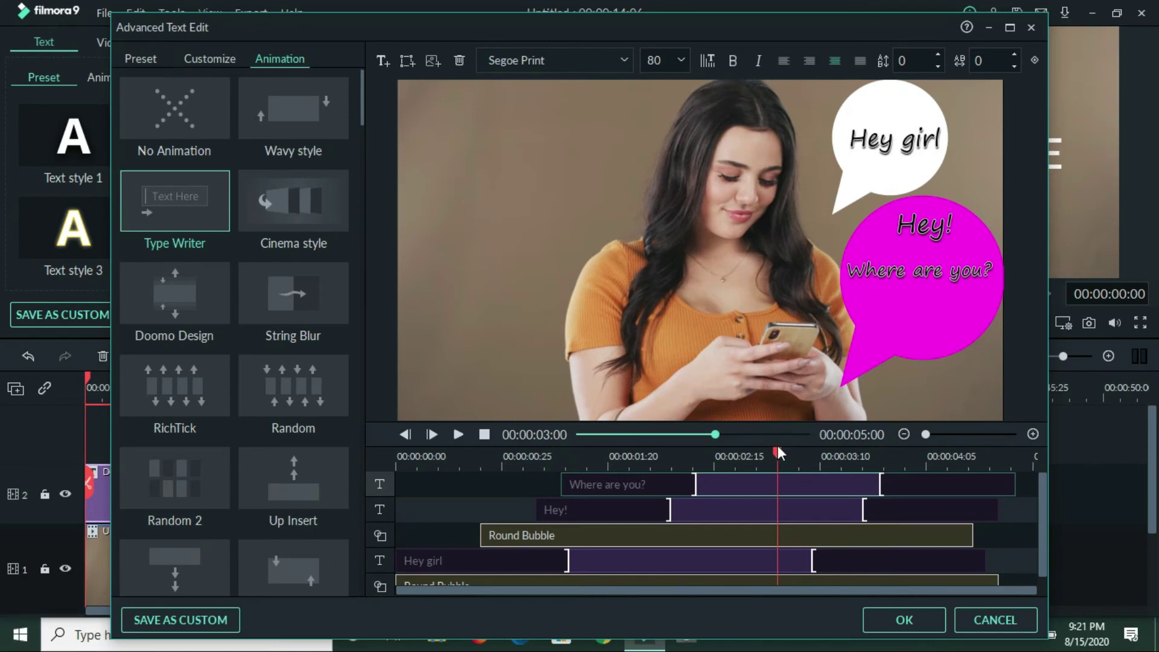
pyautogui.click(778, 450)
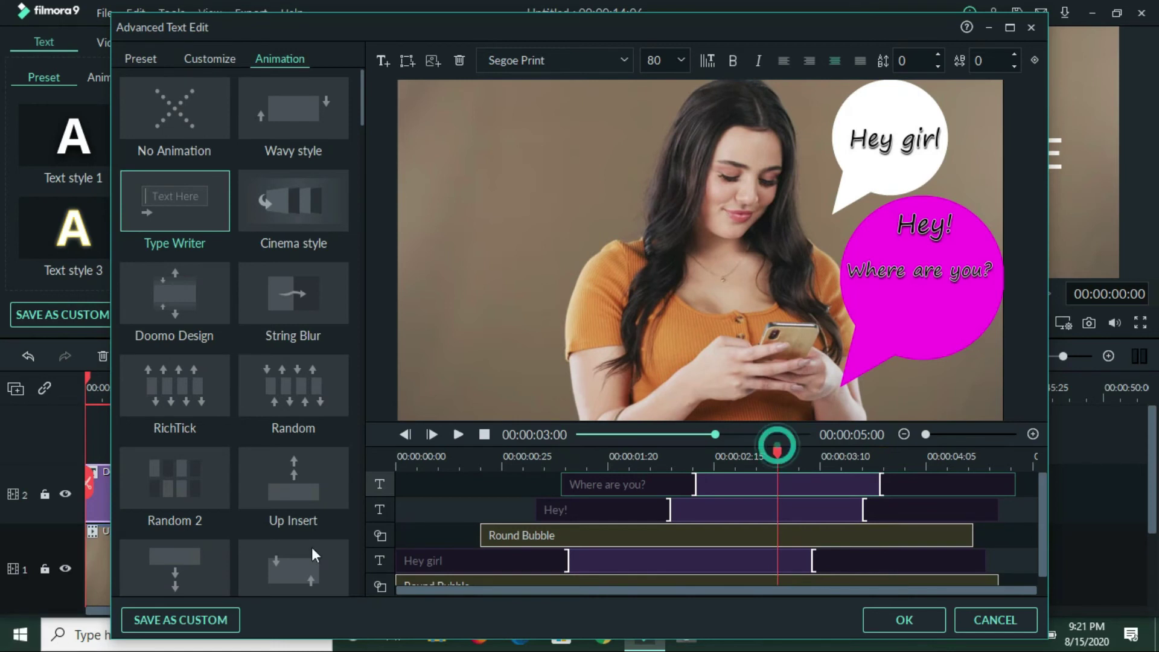
pyautogui.click(459, 435)
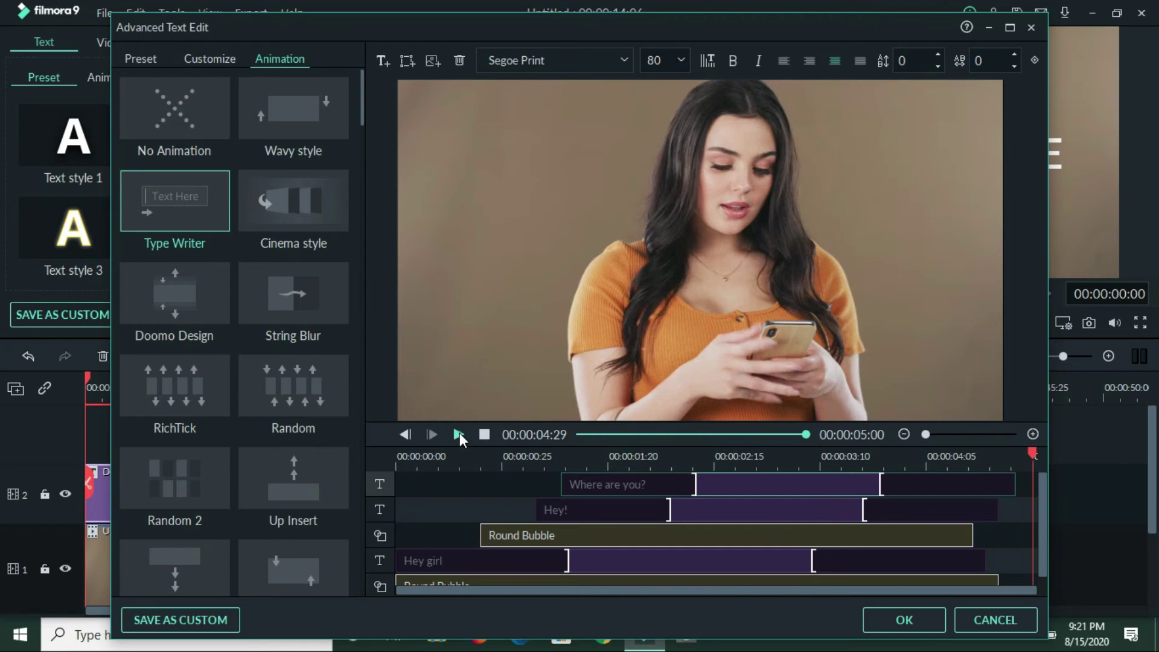
pyautogui.click(798, 461)
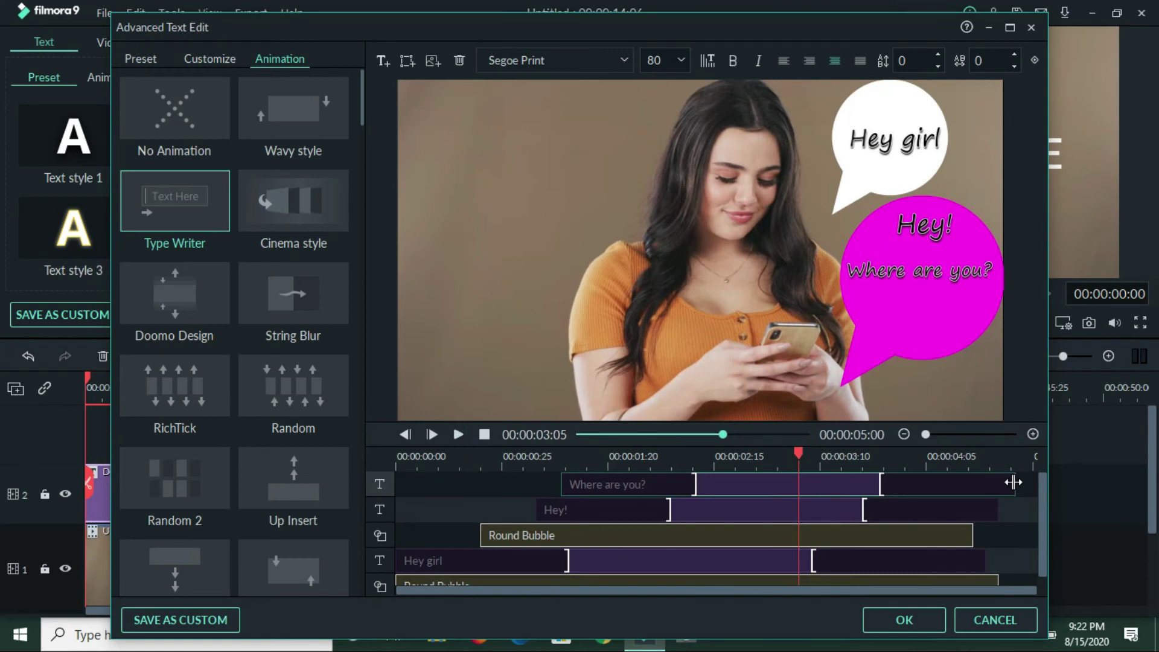
# End the 'Where are you?', 'Hey!', magenta and white bubble clips earlier, then confirm the title
pyautogui.moveTo(1013, 482); pyautogui.dragTo(906, 531)
pyautogui.click(964, 561)
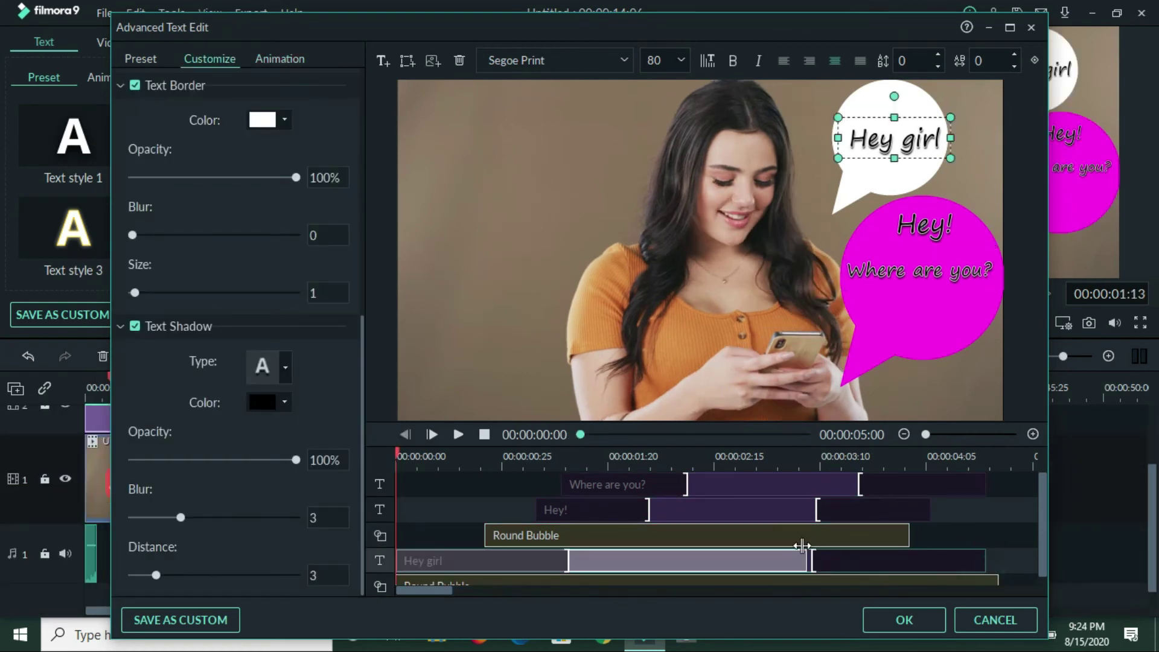
pyautogui.click(956, 581)
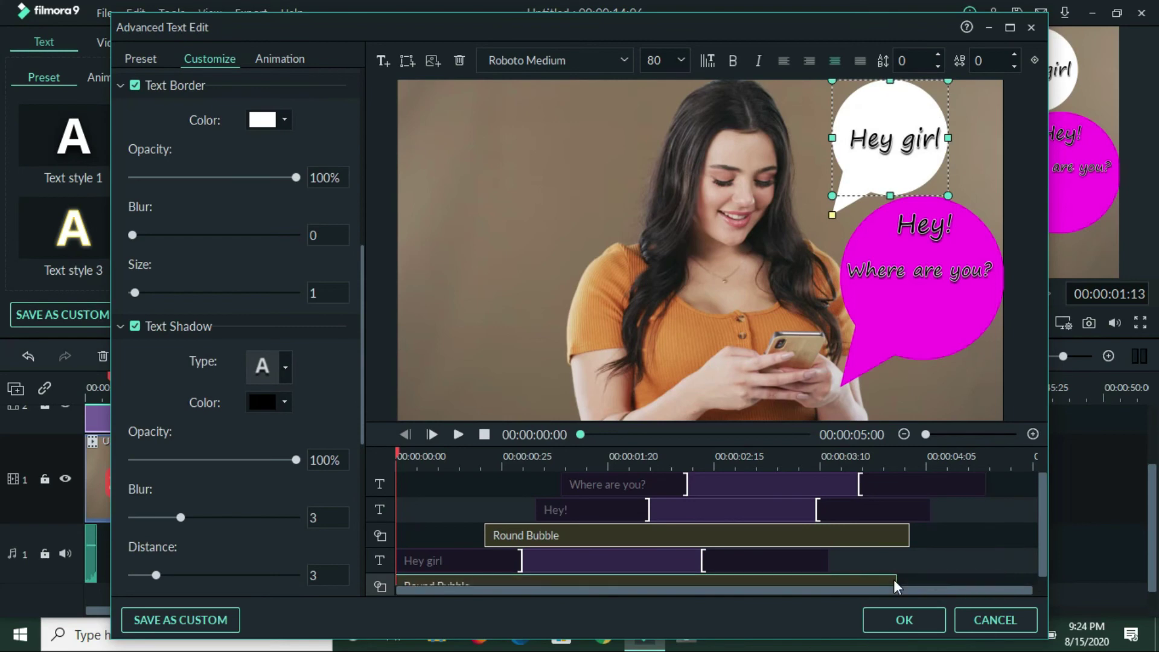
pyautogui.click(906, 622)
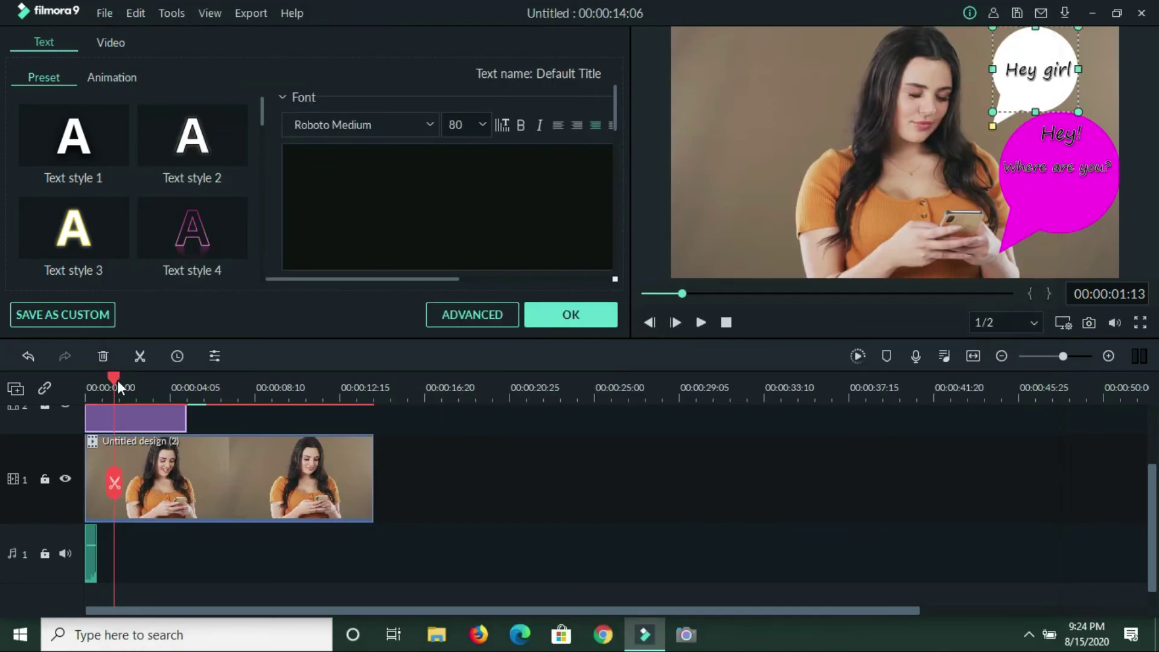
# Preview from the start, then drop TEXT SOUND CORRECT onto the audio track where Hey girl appears
pyautogui.click(571, 314)
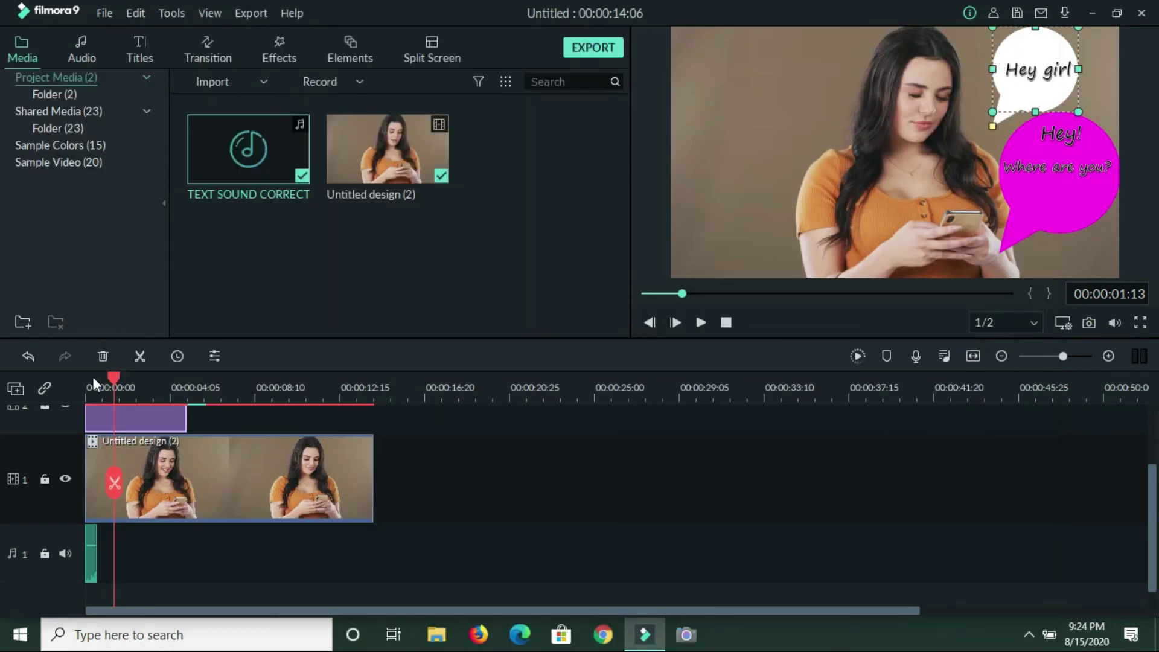
pyautogui.moveTo(93, 377); pyautogui.dragTo(79, 375)
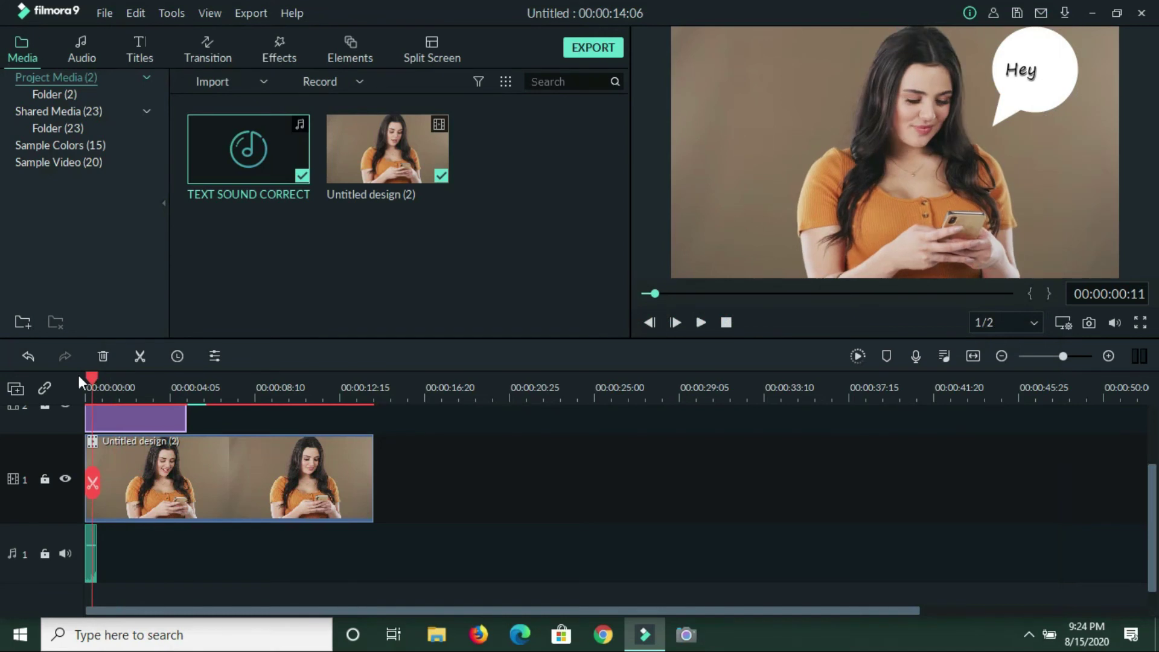
pyautogui.click(700, 322)
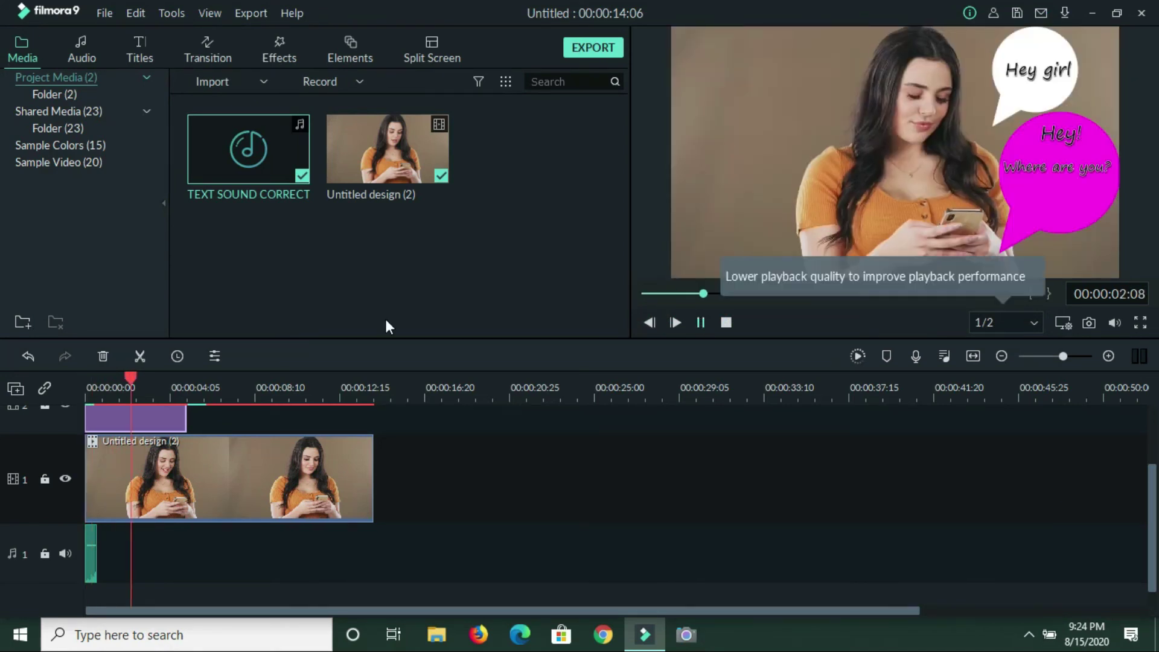
pyautogui.click(701, 323)
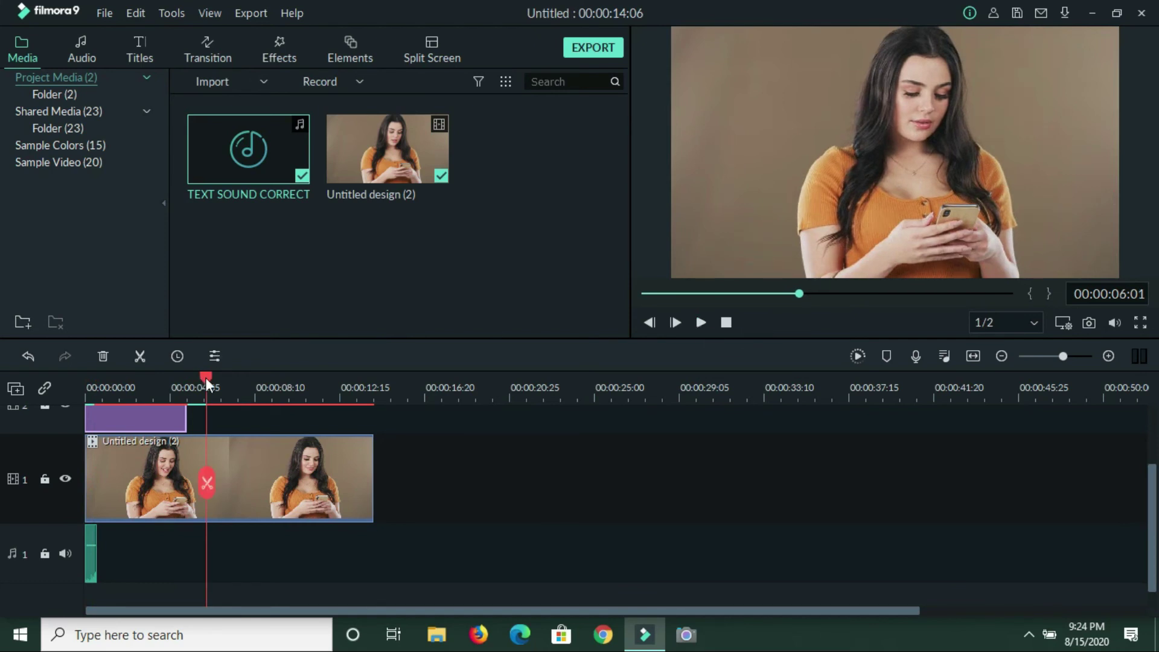
pyautogui.moveTo(207, 378); pyautogui.dragTo(120, 379)
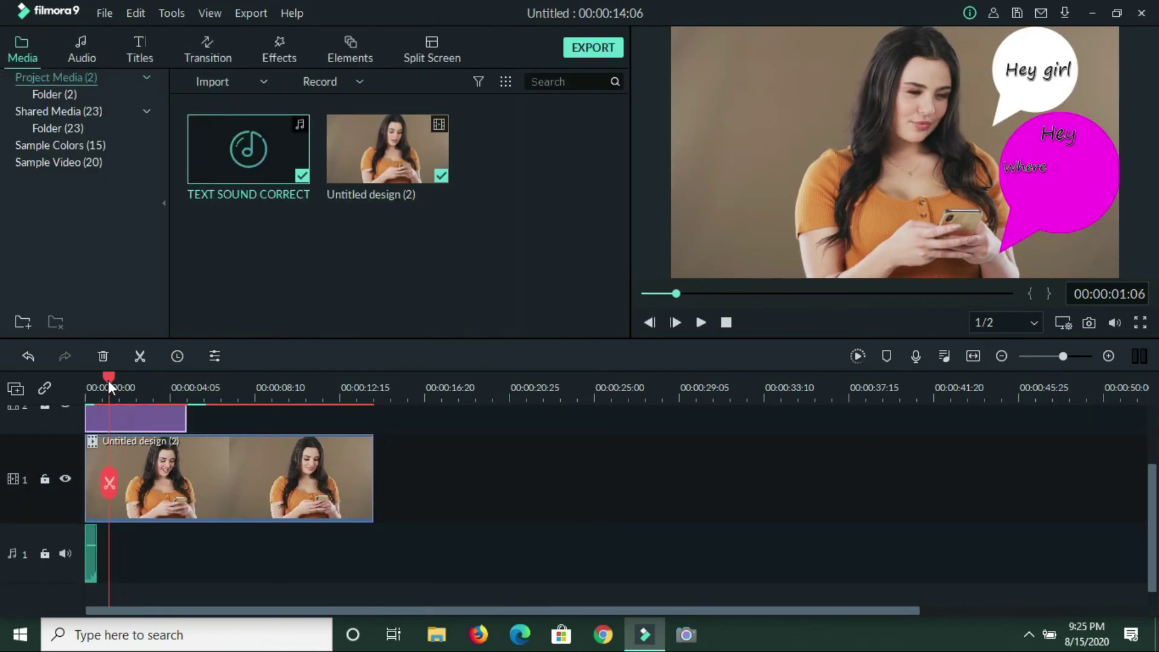
pyautogui.moveTo(108, 380); pyautogui.dragTo(106, 378)
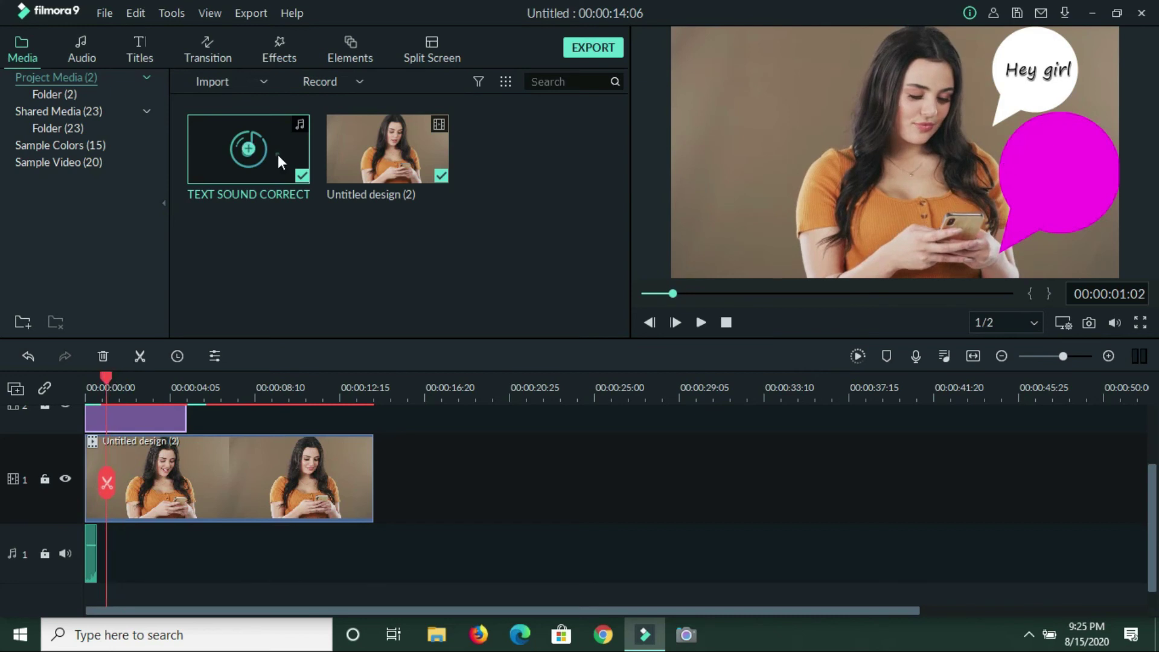
pyautogui.moveTo(277, 155); pyautogui.dragTo(117, 549)
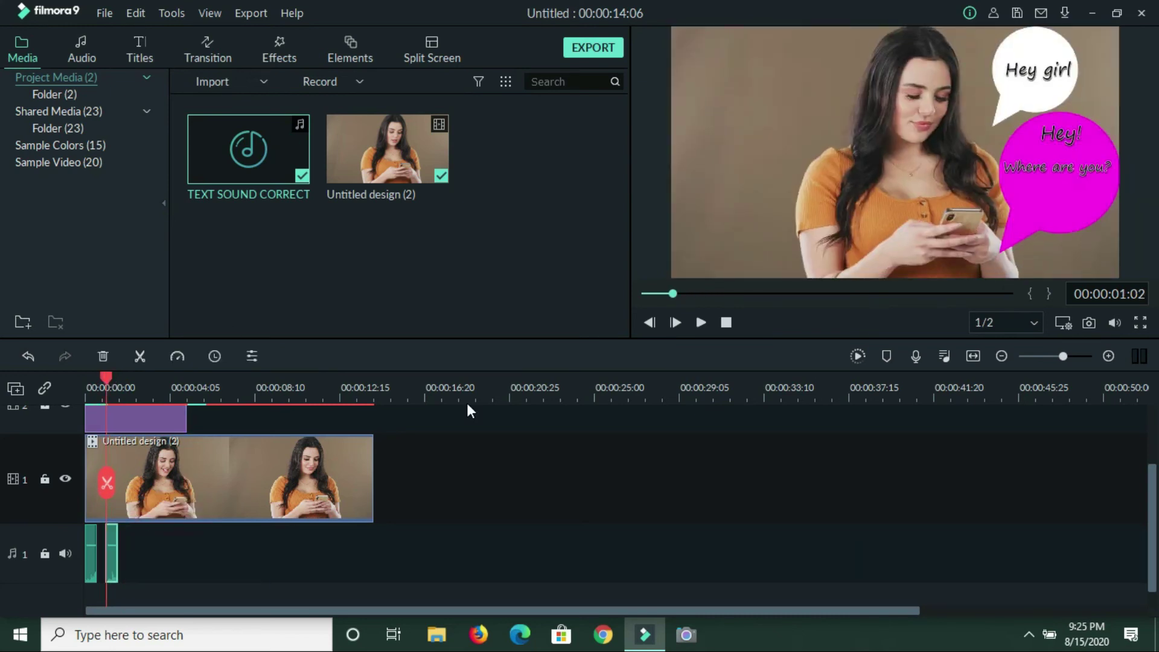
# Reopen the title in the advanced editor and make 'Where are you?' start later
pyautogui.doubleClick(157, 418)
pyautogui.click(473, 315)
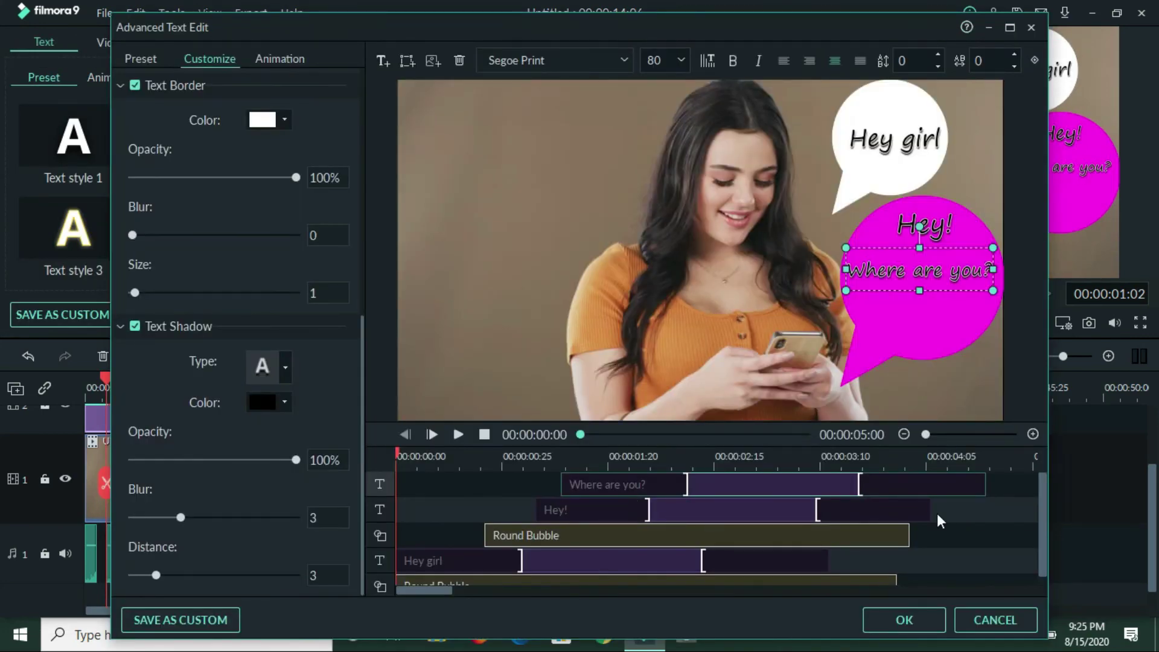
pyautogui.click(926, 510)
pyautogui.click(571, 485)
pyautogui.moveTo(562, 485); pyautogui.dragTo(604, 485)
# End the 'Hey!' text and magenta bubble earlier, preview, and apply the new timing
pyautogui.click(927, 513)
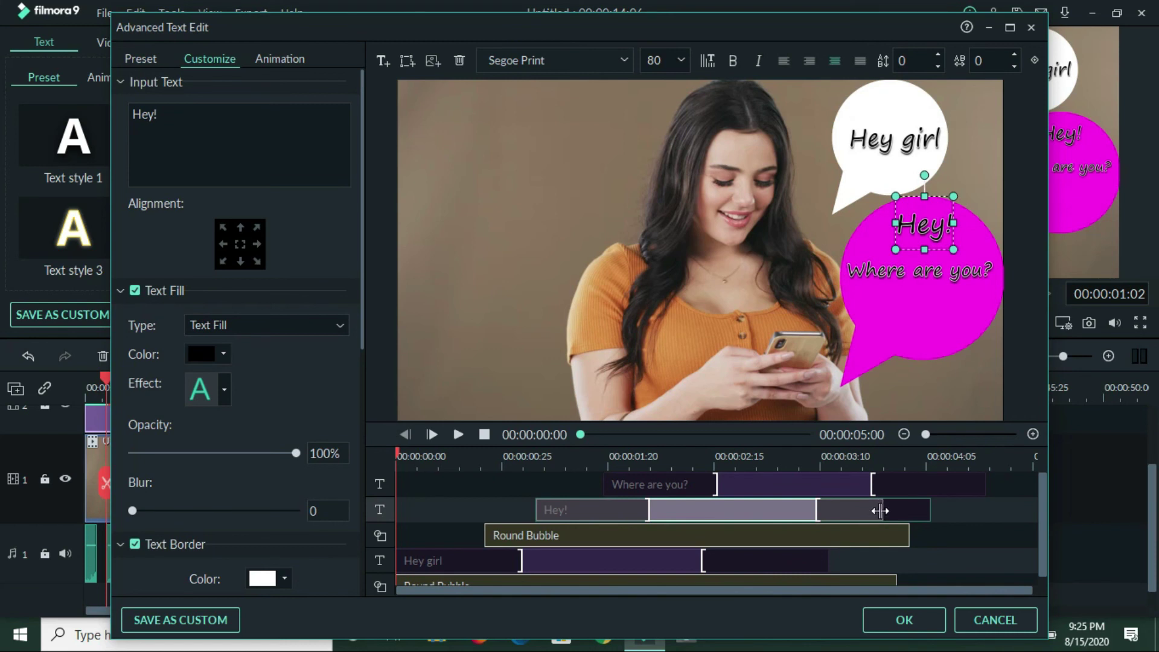
pyautogui.moveTo(881, 511); pyautogui.dragTo(850, 546)
pyautogui.click(459, 435)
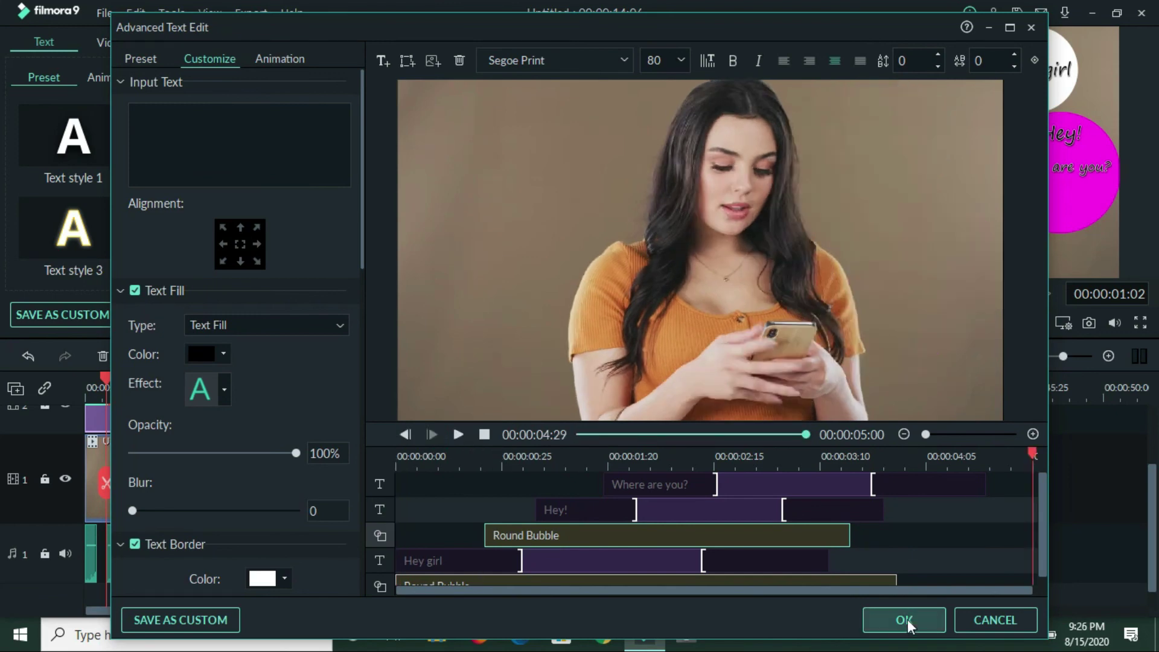
pyautogui.click(904, 620)
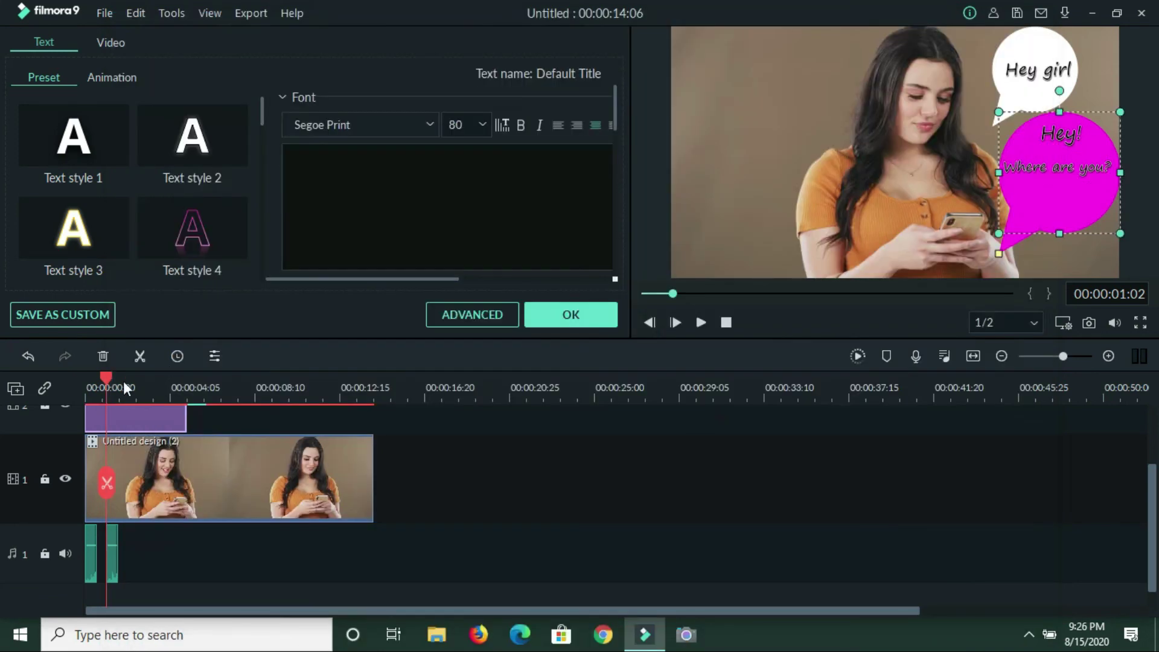
# Trim the background video to about 5 seconds so the project lasts 00:00:05:14, then replay it
pyautogui.click(122, 380)
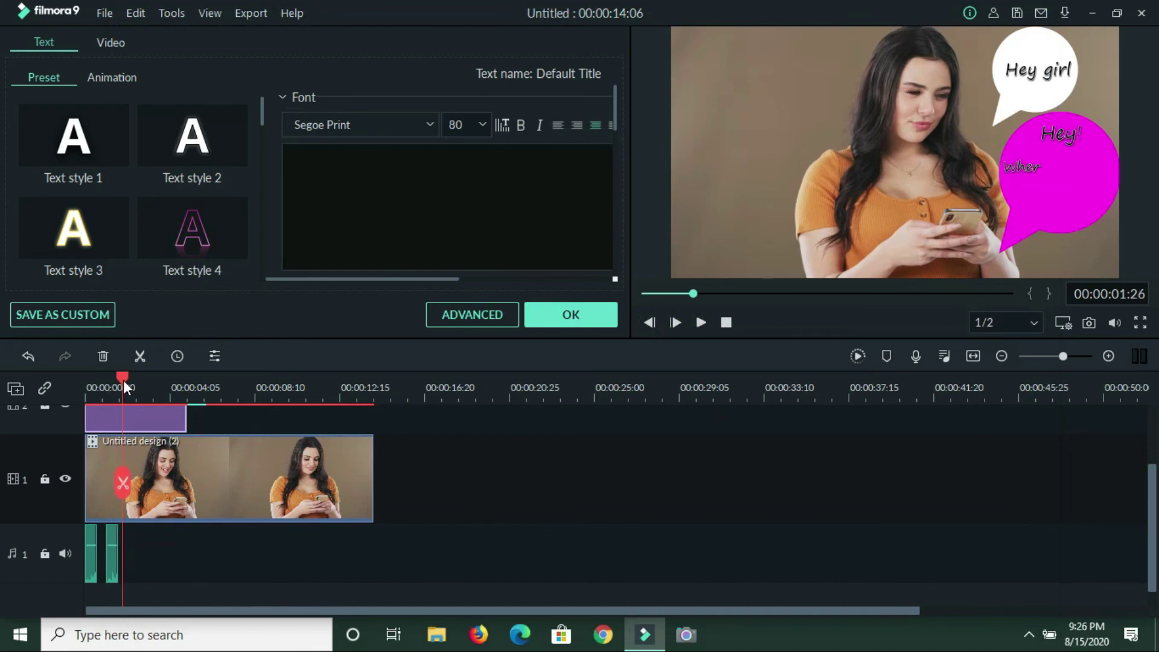
pyautogui.moveTo(124, 380); pyautogui.dragTo(40, 373)
pyautogui.doubleClick(369, 472)
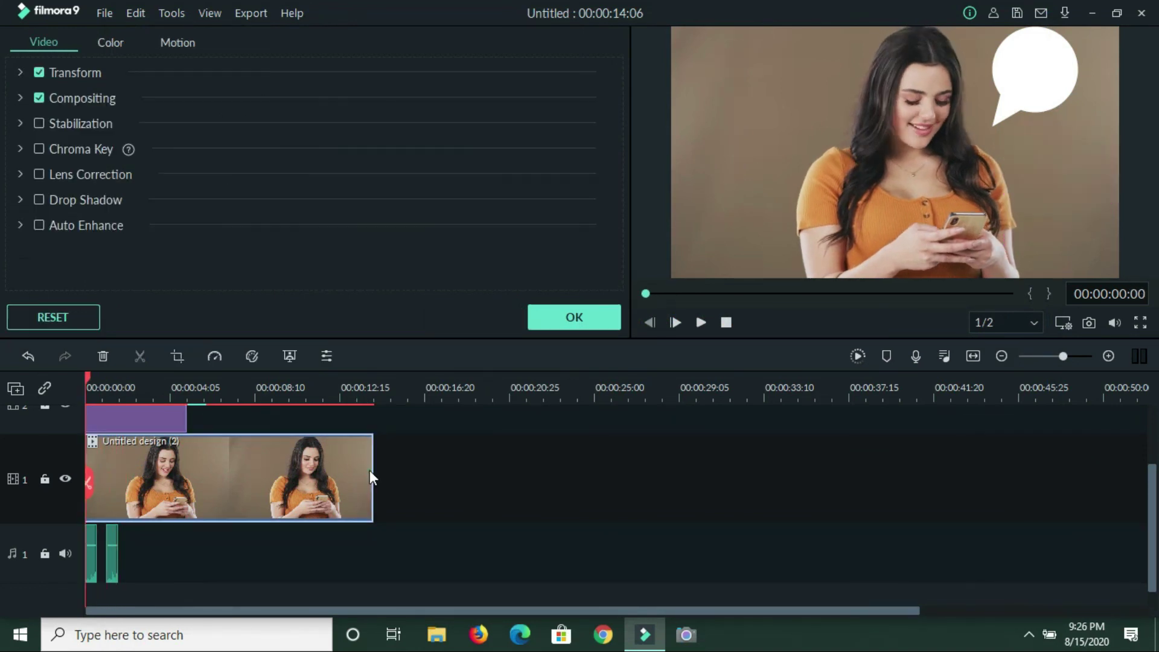
pyautogui.click(563, 318)
pyautogui.moveTo(373, 477); pyautogui.dragTo(195, 477)
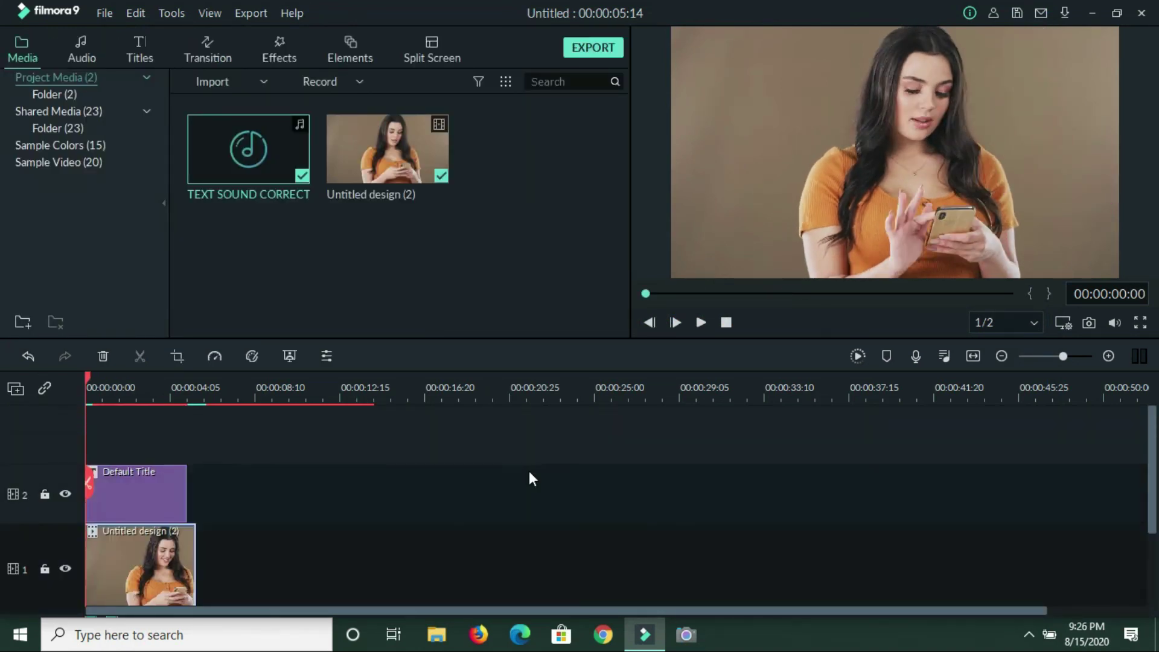
pyautogui.click(701, 323)
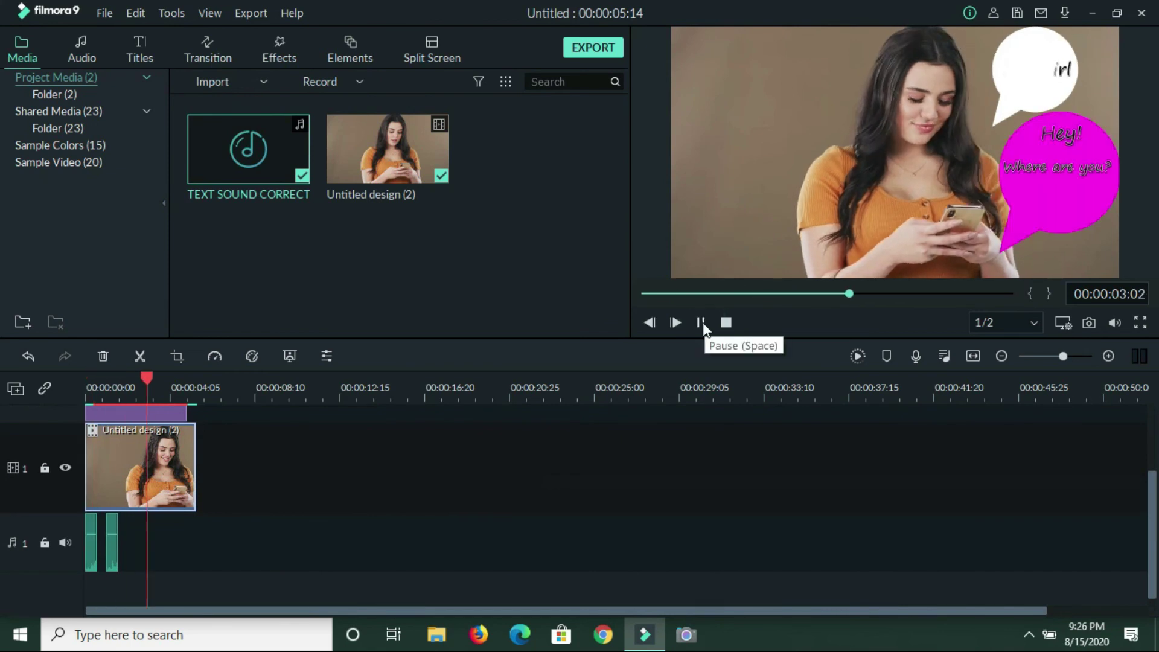
pyautogui.click(703, 322)
pyautogui.press('Home')
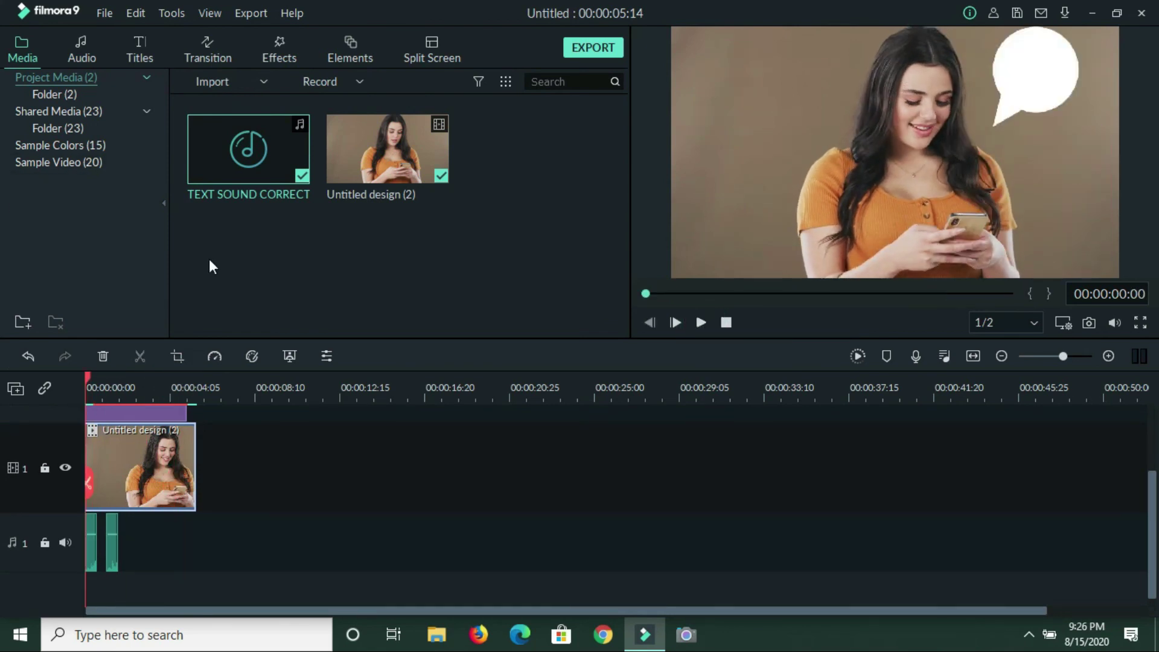
# Export the project as a 1920x1080 MP4 named 'TEXT BUBBLE MESSAGE'
pyautogui.click(585, 47)
pyautogui.moveTo(573, 175); pyautogui.dragTo(480, 173)
pyautogui.write('TEXT ')
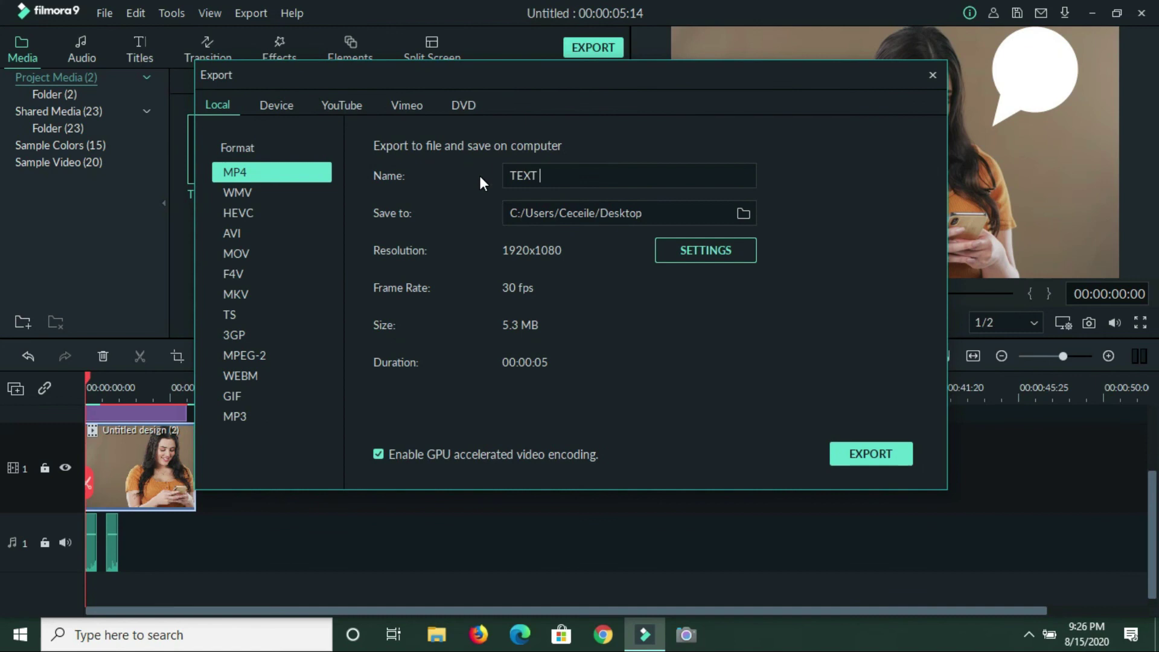
pyautogui.write('BUBBLE MESSAGE')
pyautogui.click(867, 452)
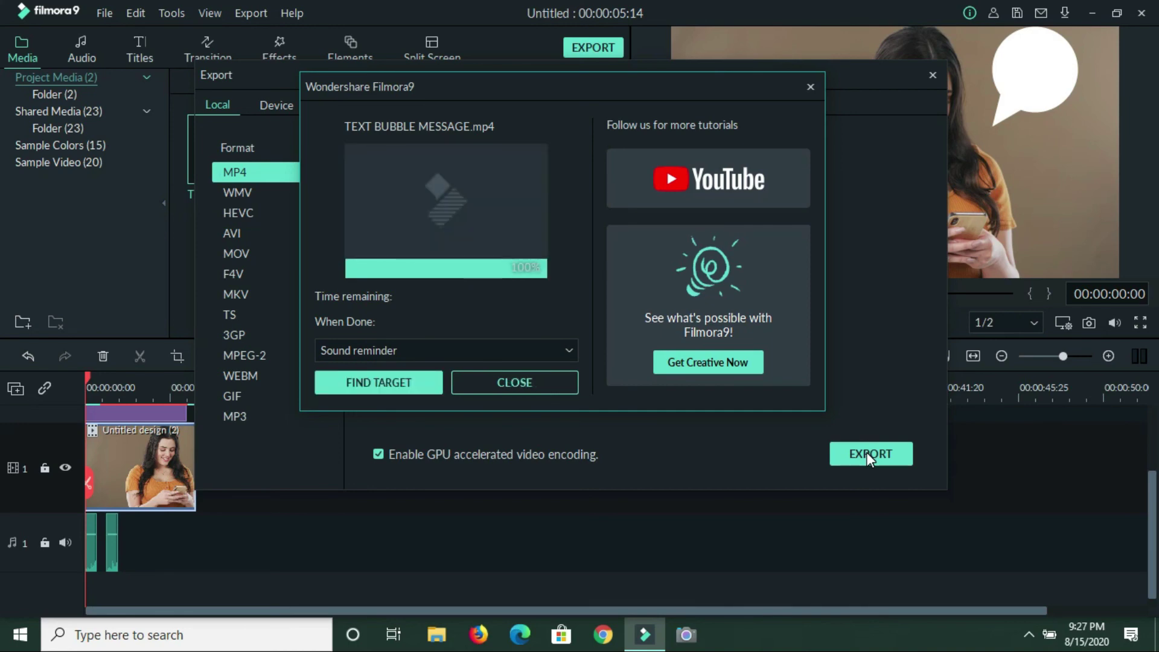
pyautogui.click(811, 88)
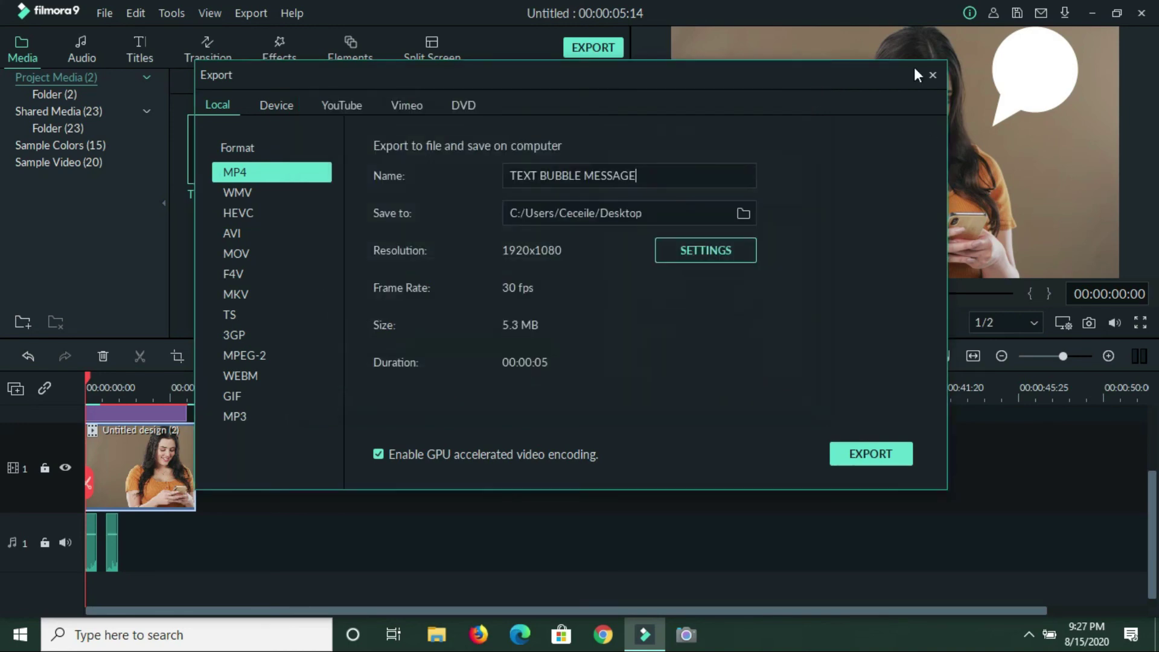